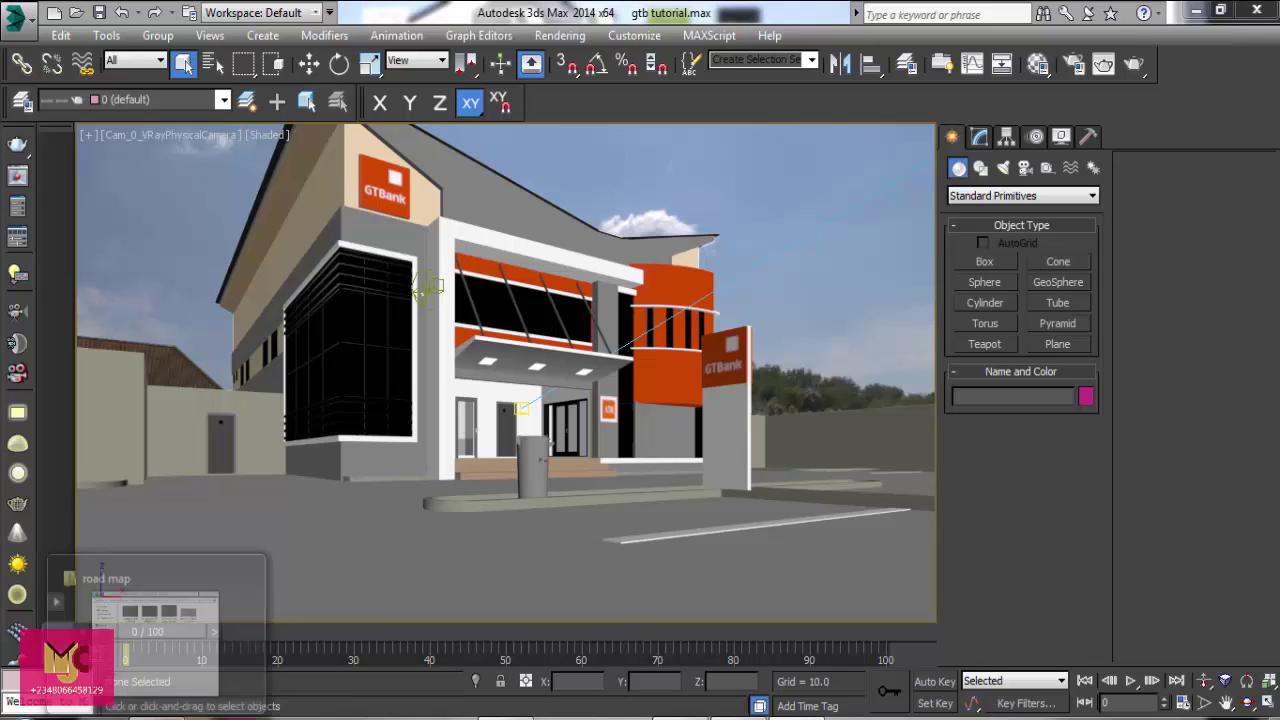
left_click(150, 610)
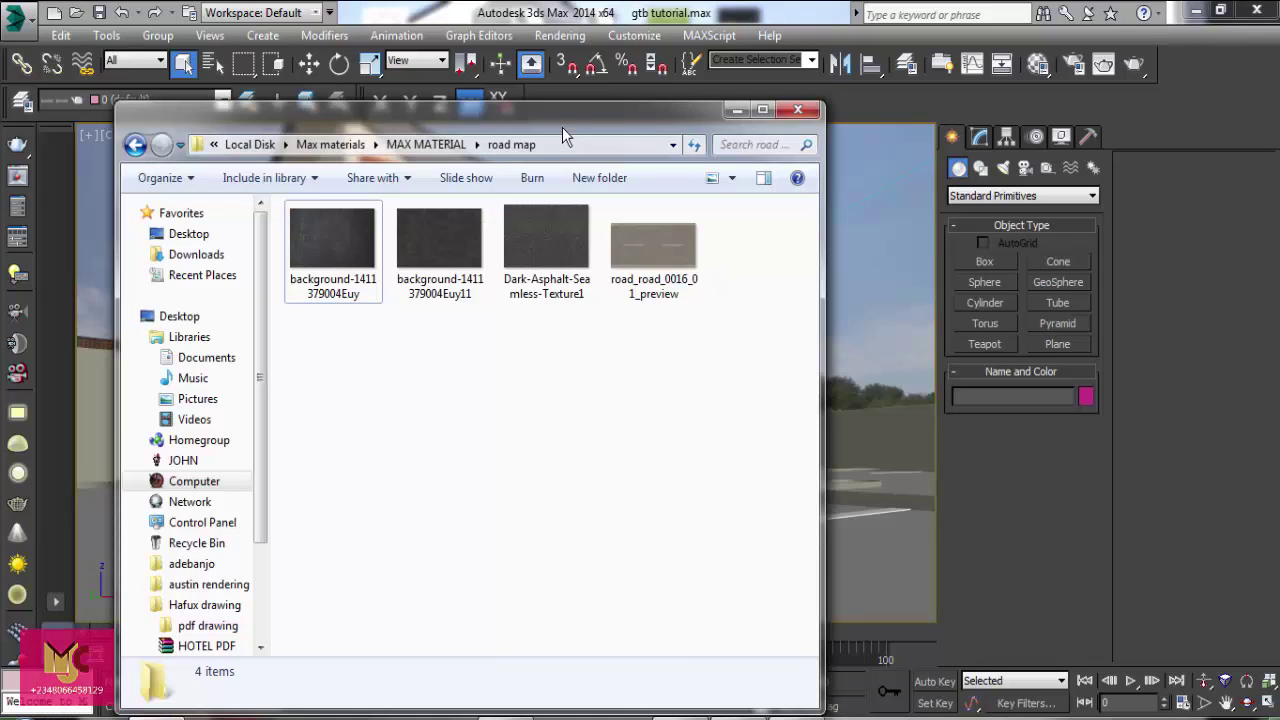
left_click_drag(562, 125, 447, 125)
left_click(1038, 64)
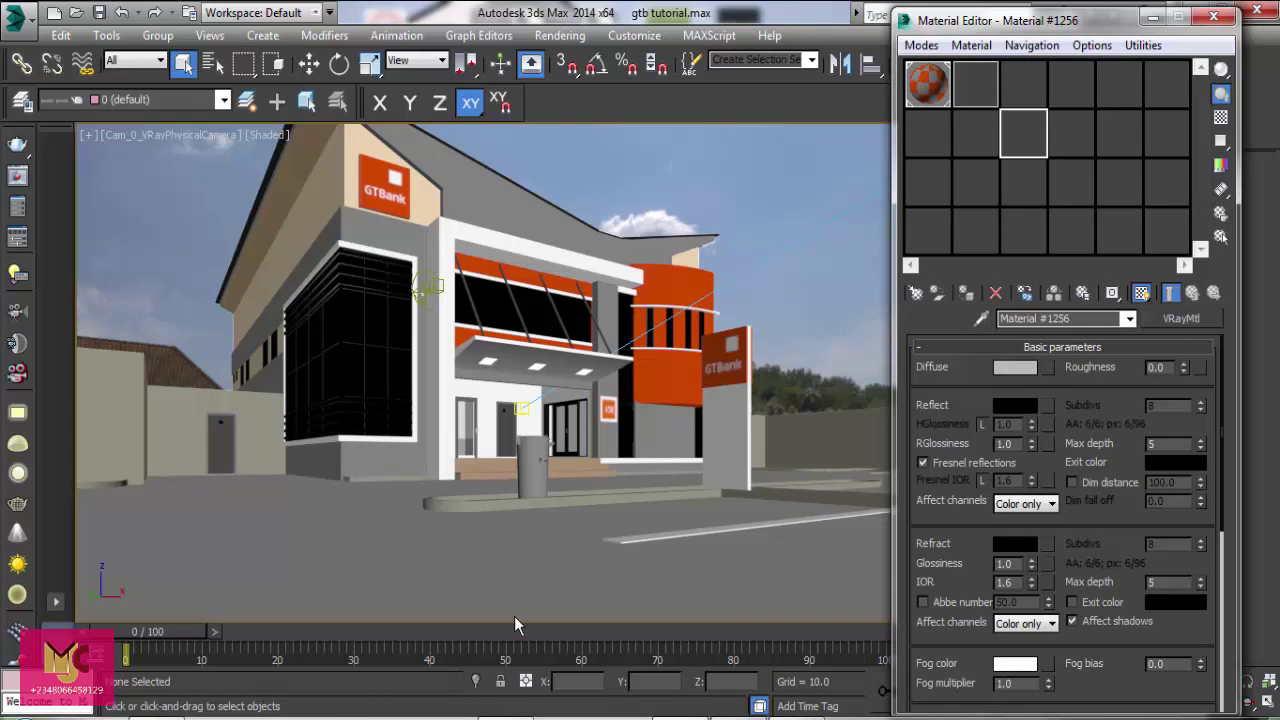
left_click(366, 706)
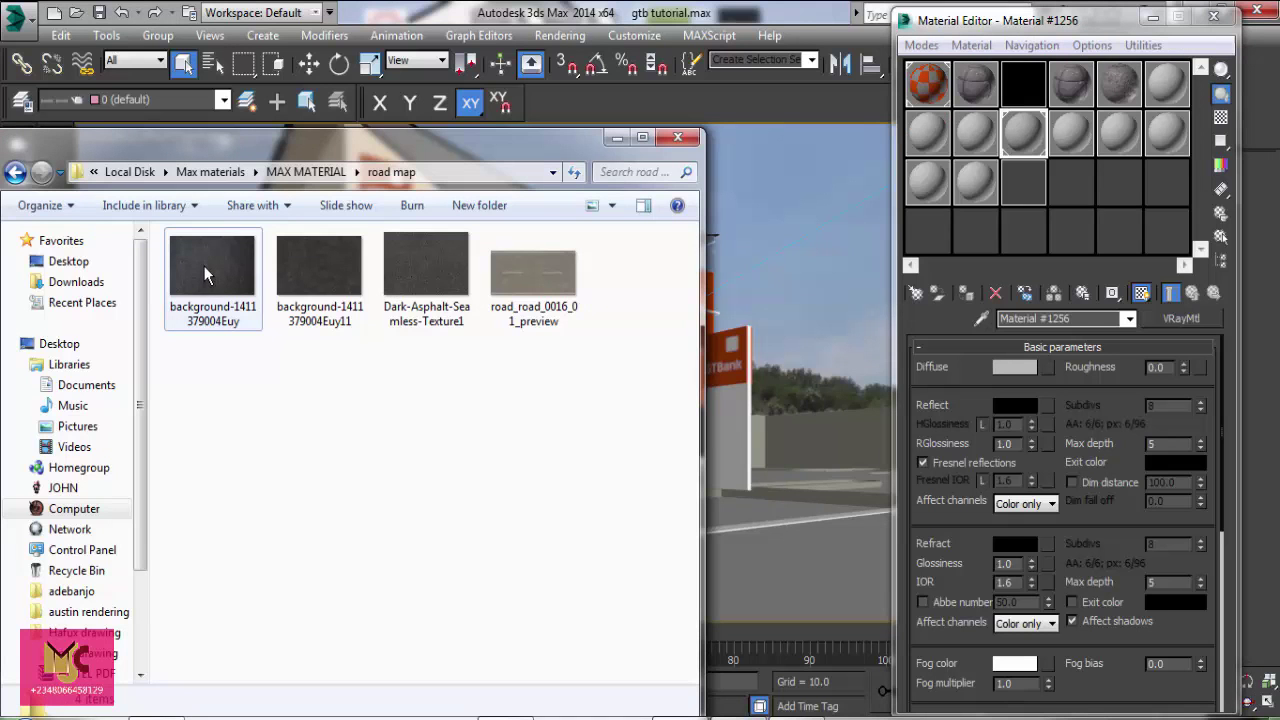
left_click_drag(204, 266, 1048, 373)
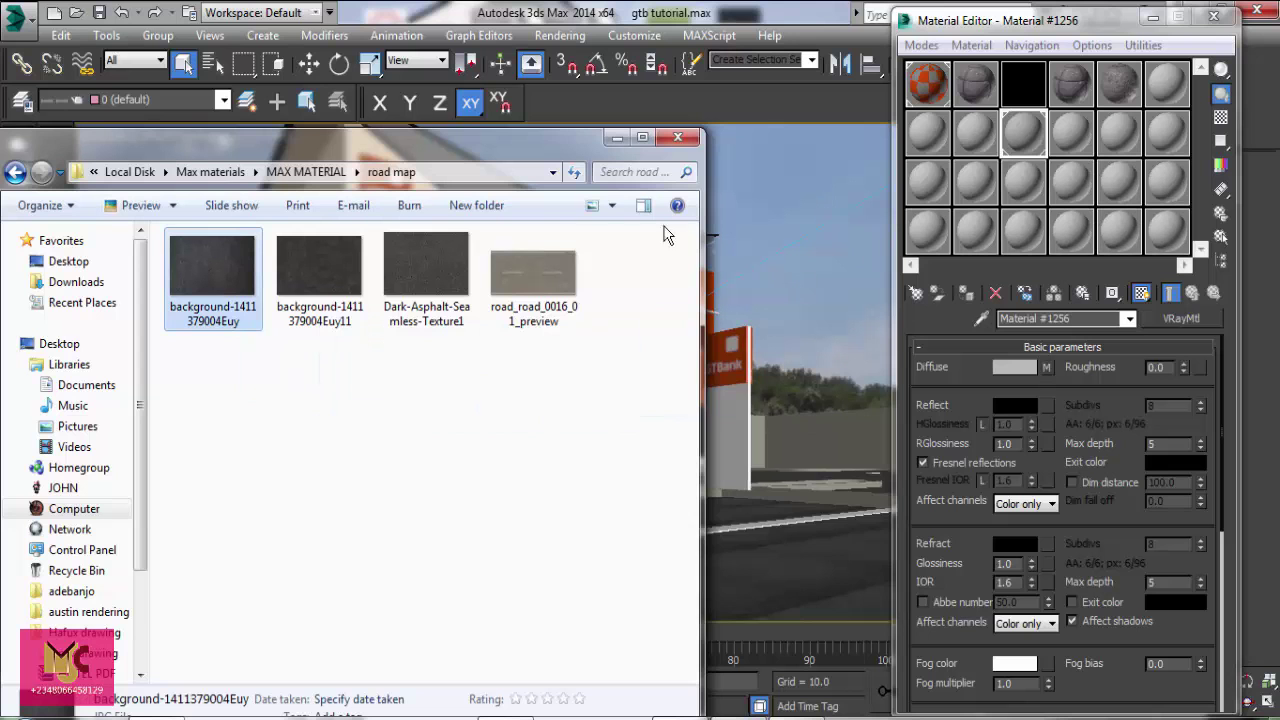
left_click(616, 138)
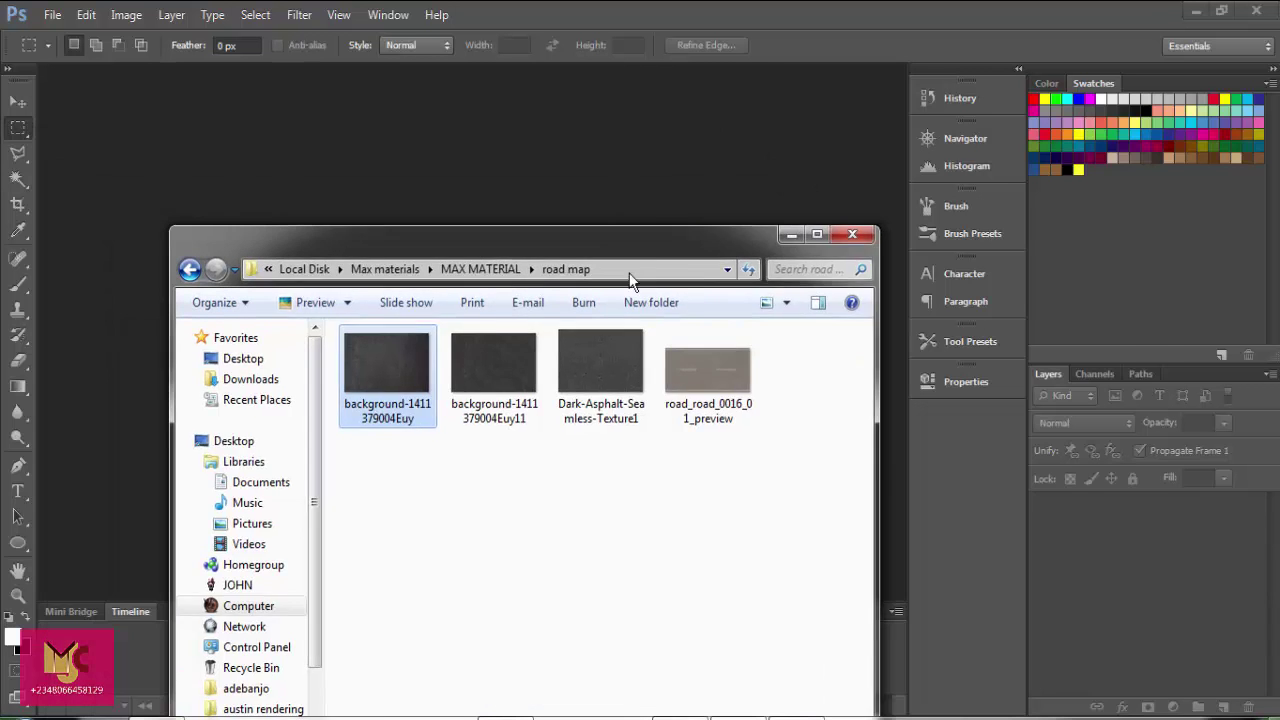
left_click_drag(298, 139, 747, 284)
left_click_drag(664, 406, 352, 310)
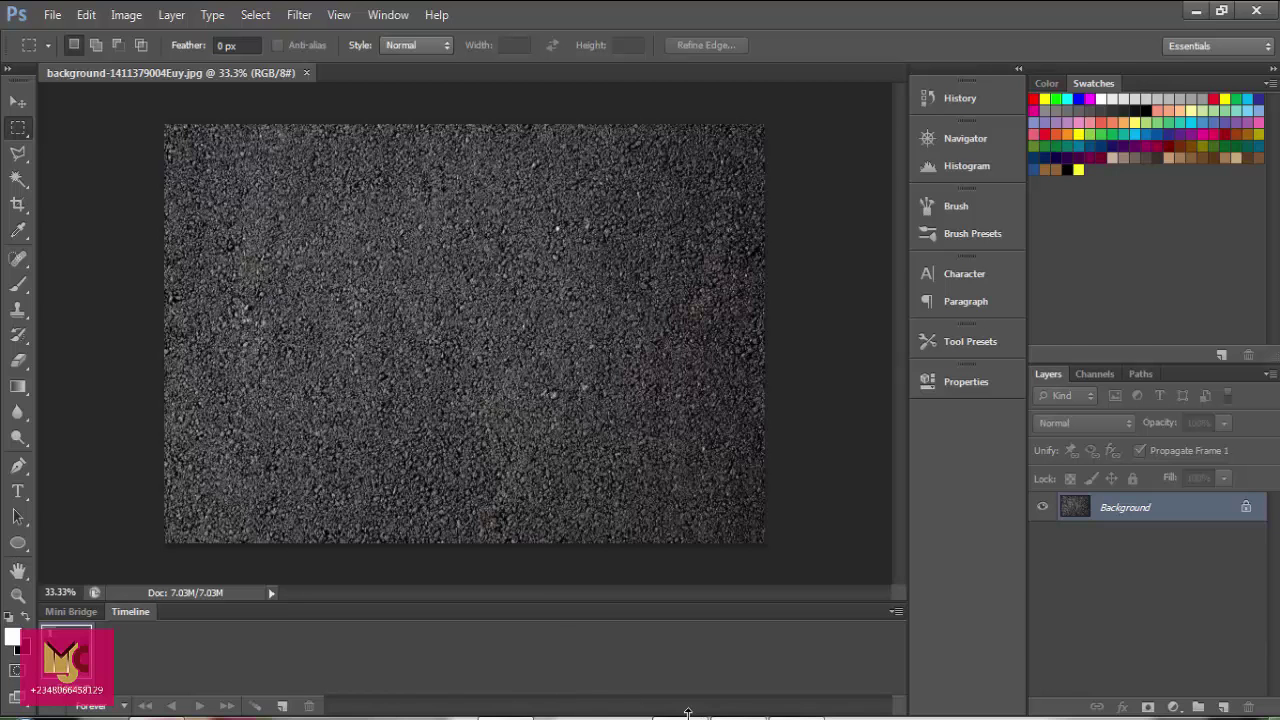
- Duplicate the asphalt Background layer into a Background copy layer
left_click(688, 713)
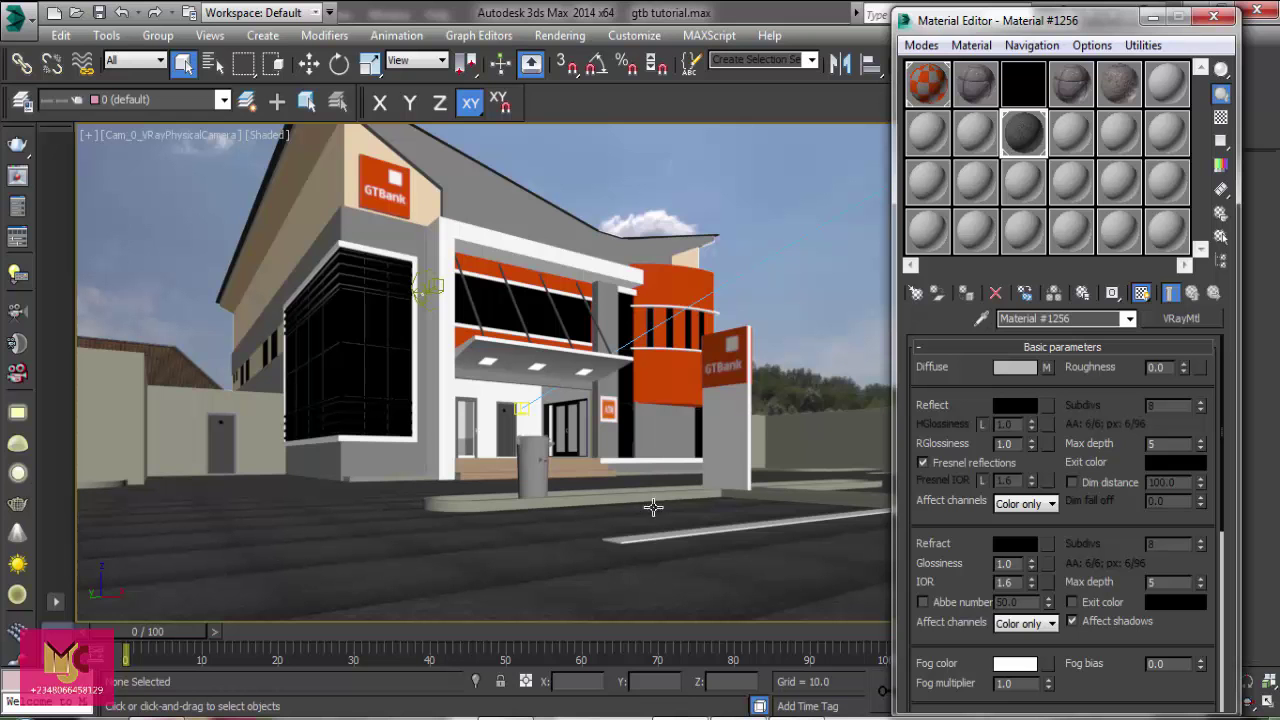
left_click(505, 713)
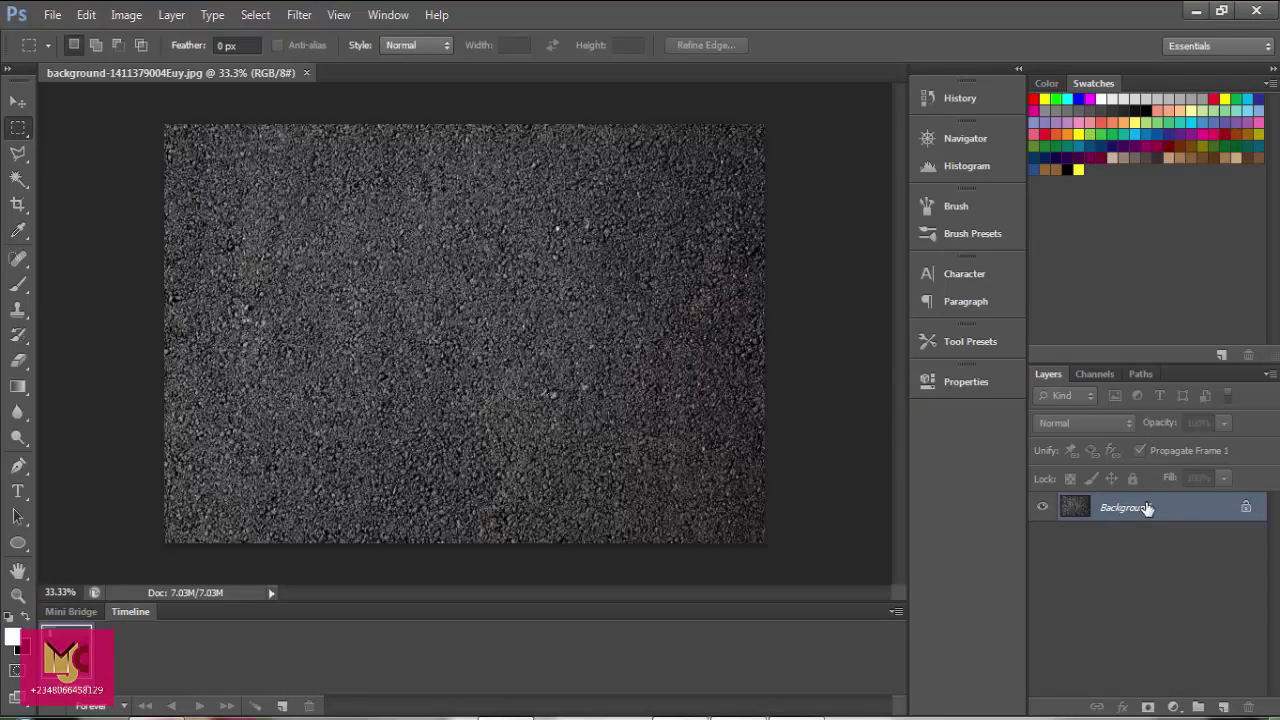
left_click_drag(1146, 508, 1226, 708)
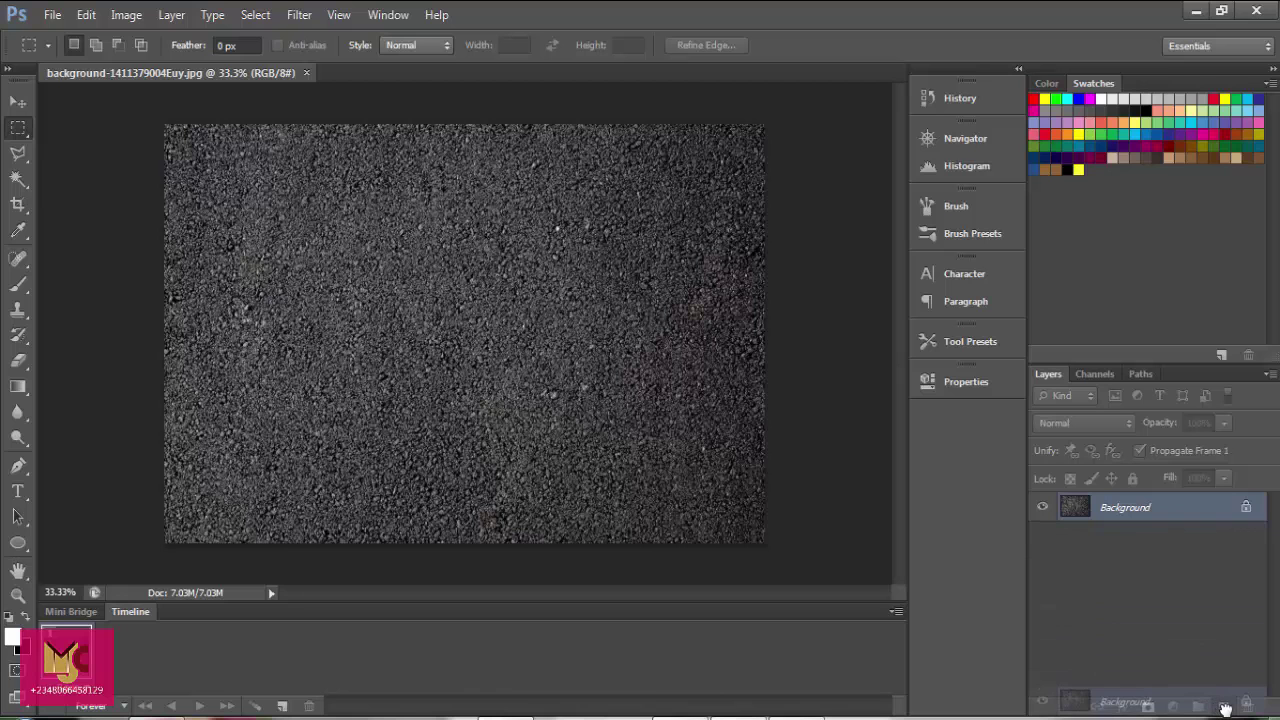
left_click_drag(1226, 708, 1226, 708)
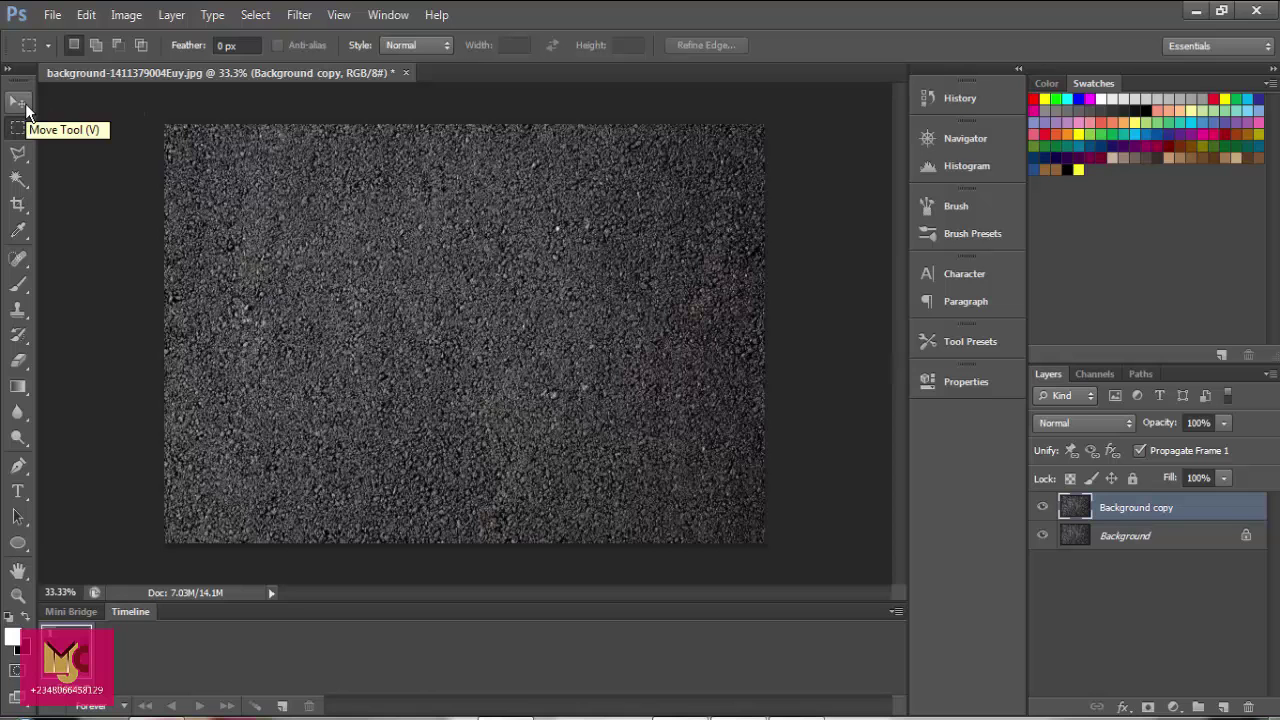
- Apply Offset to Background copy: Horizontal -950, Vertical -697, Wrap Around
left_click(25, 104)
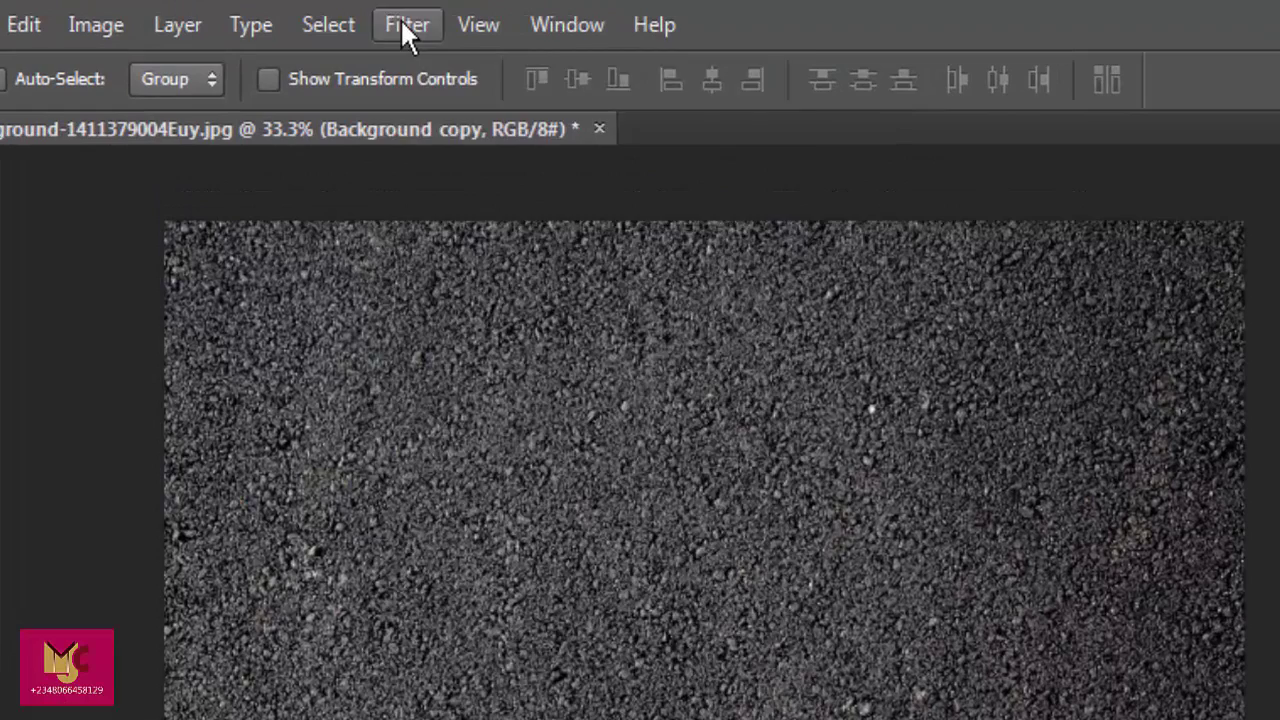
left_click(407, 25)
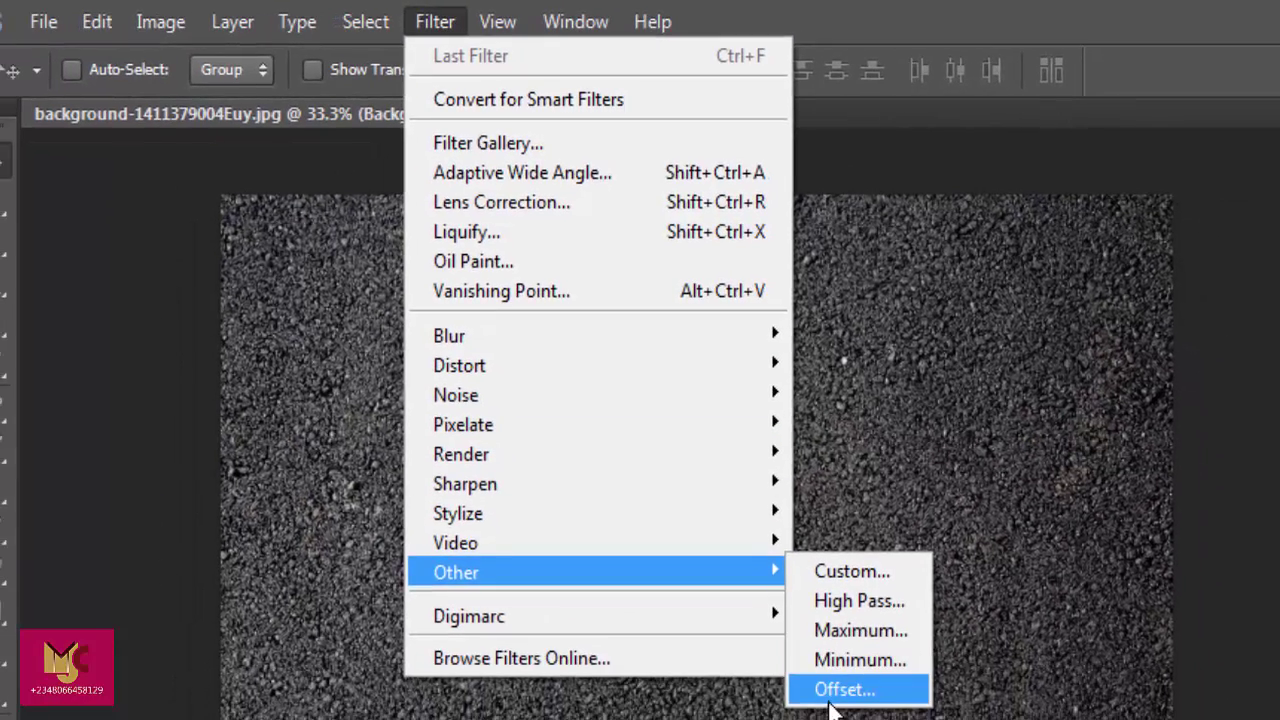
left_click(830, 700)
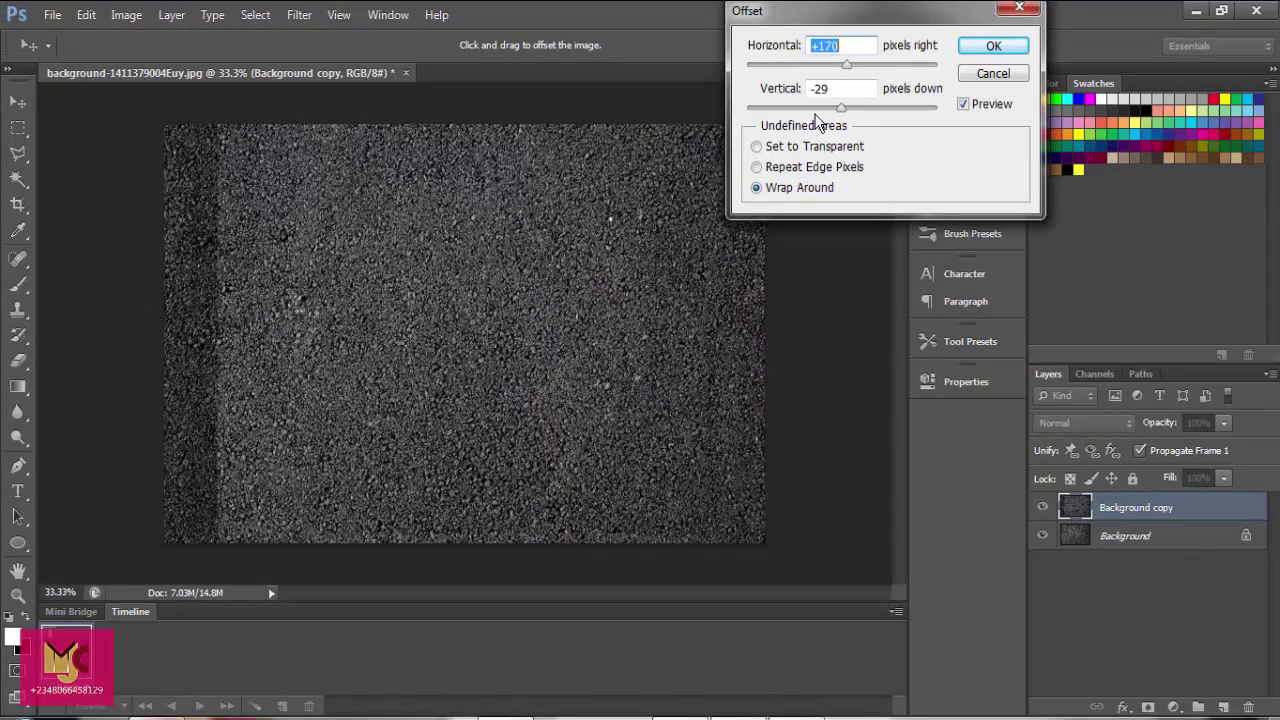
left_click_drag(838, 109, 833, 110)
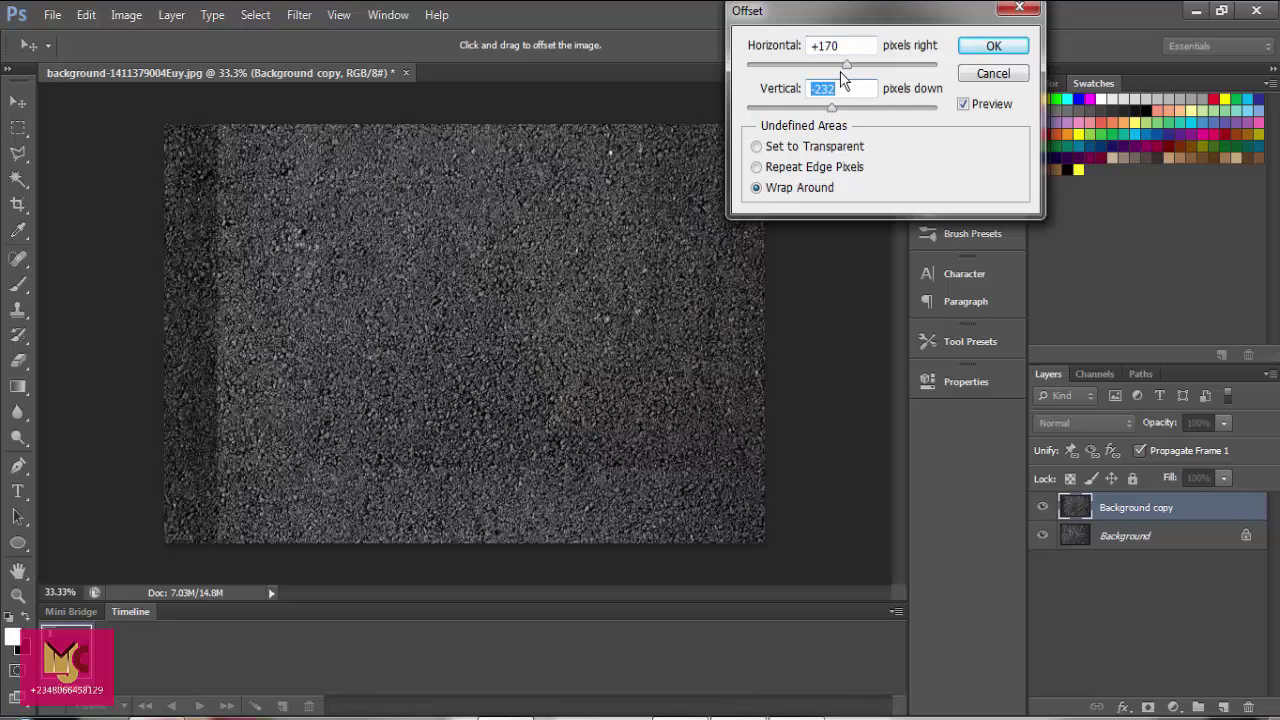
left_click_drag(845, 65, 814, 67)
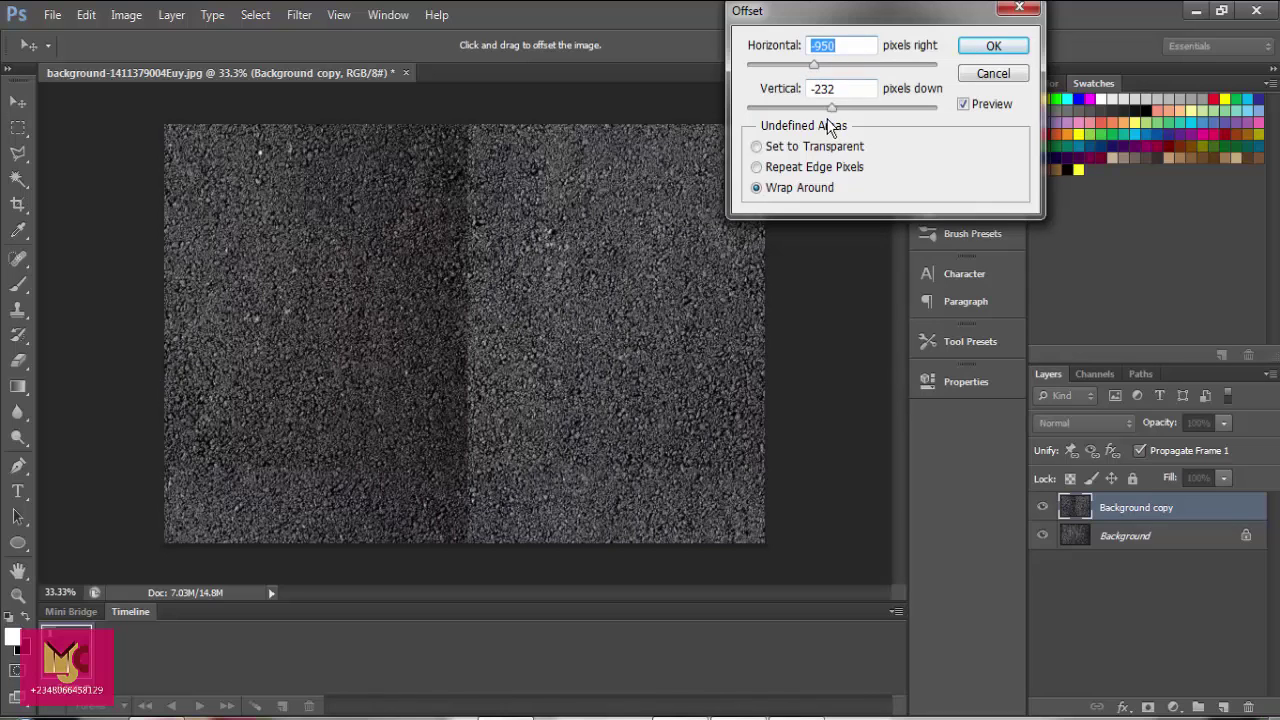
left_click_drag(832, 107, 817, 110)
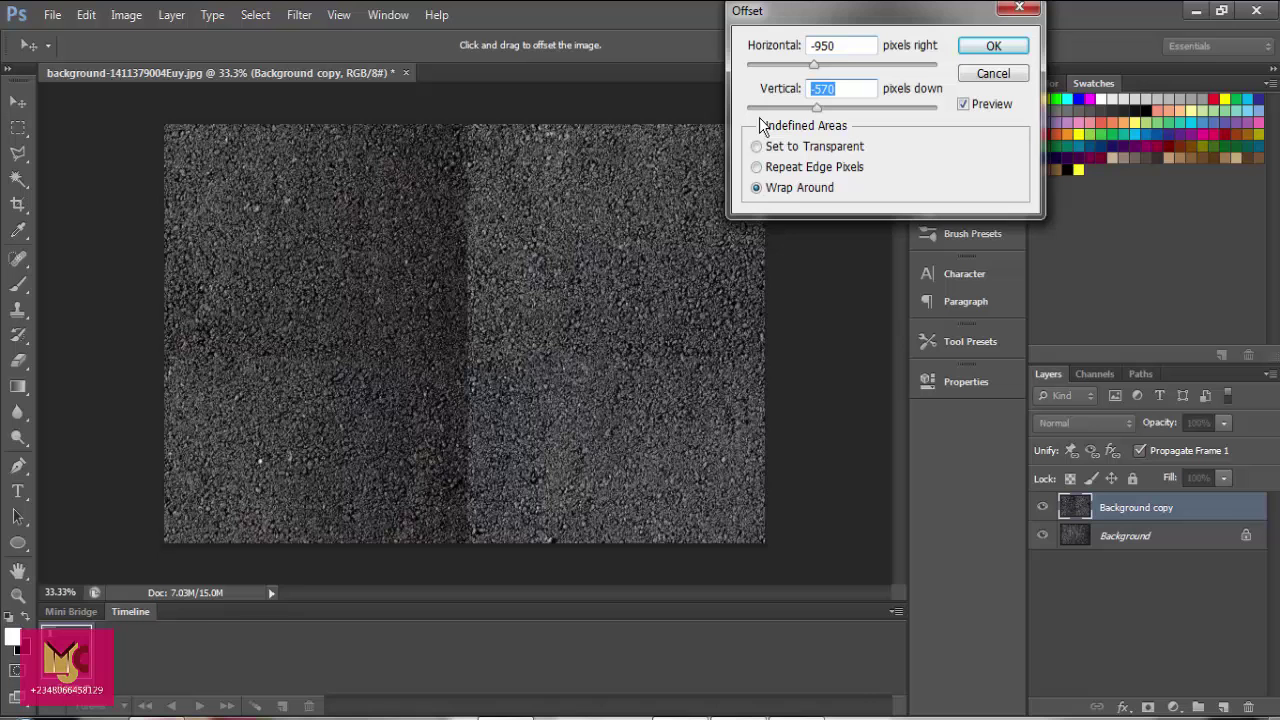
left_click_drag(815, 108, 810, 108)
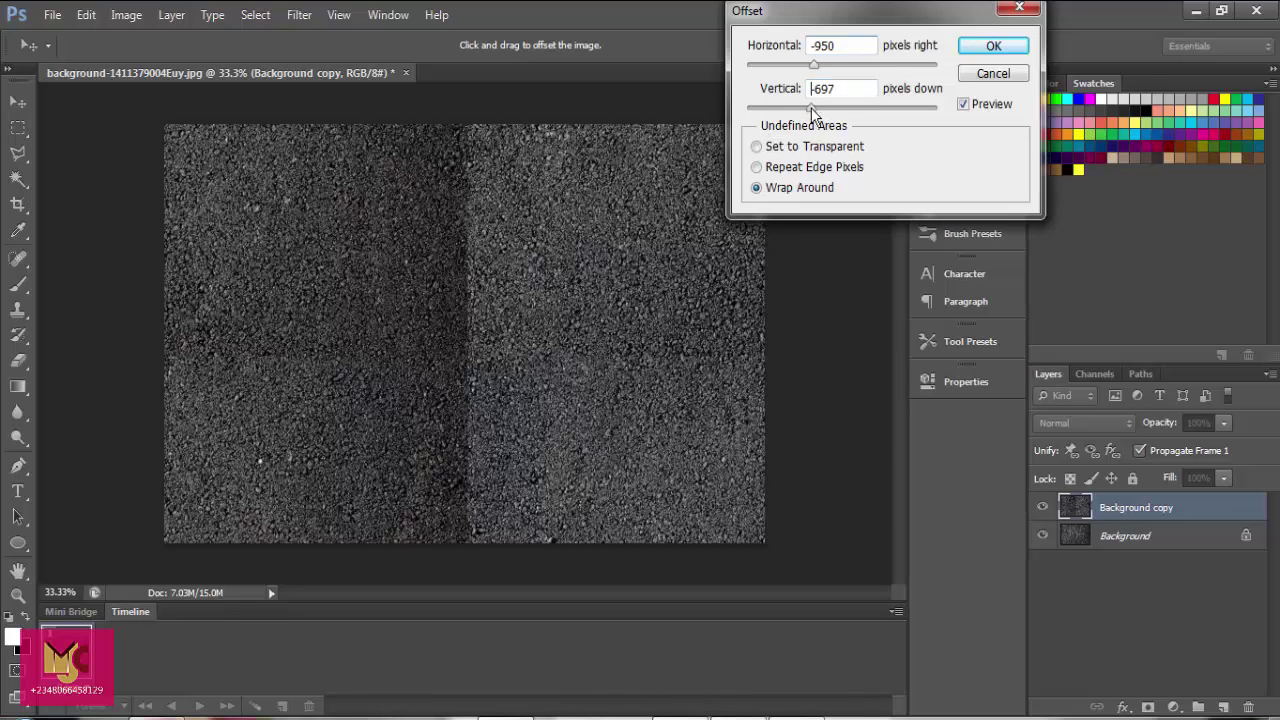
left_click(993, 47)
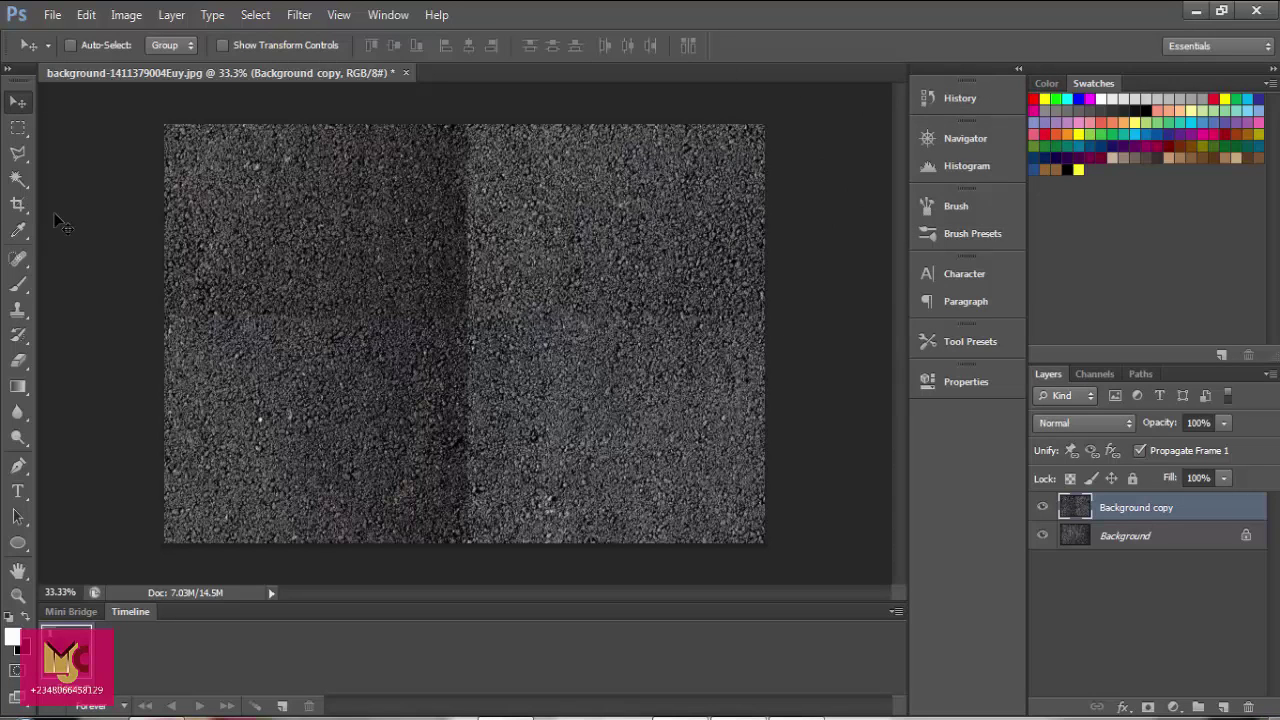
- Select the Clone Stamp Tool and undo a trial clone stroke on the seam
left_click(28, 309)
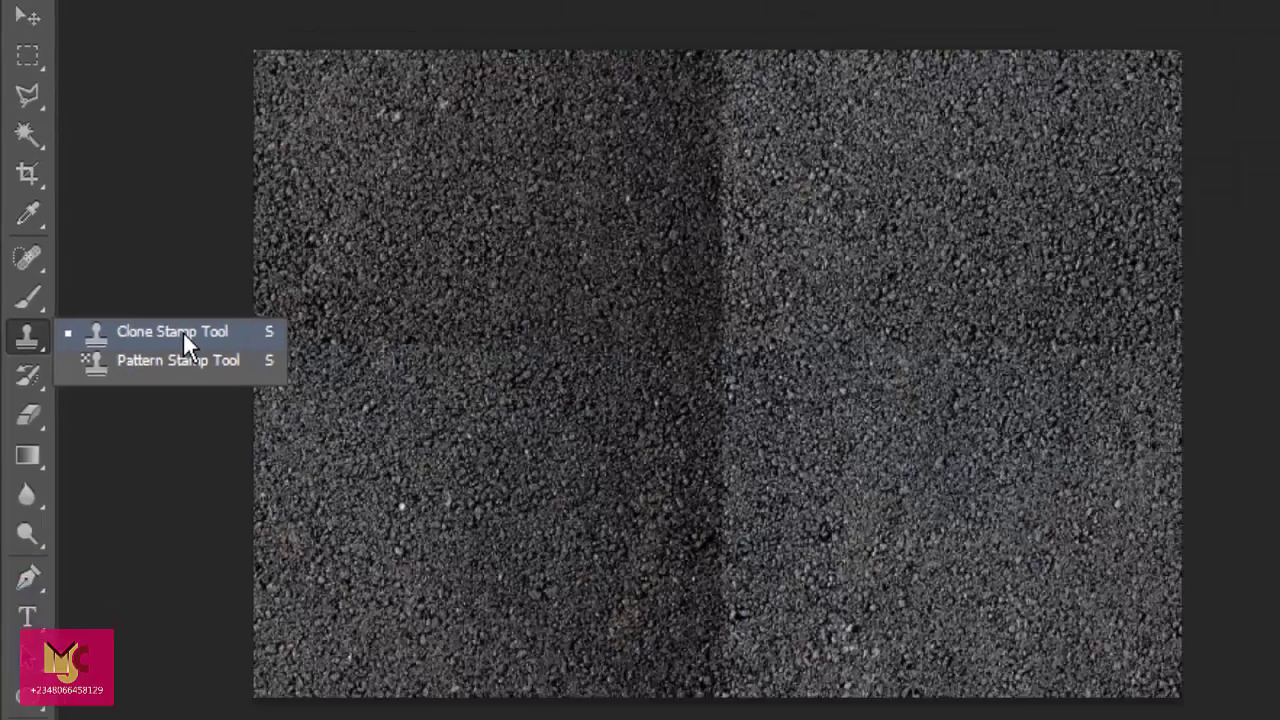
left_click(232, 352)
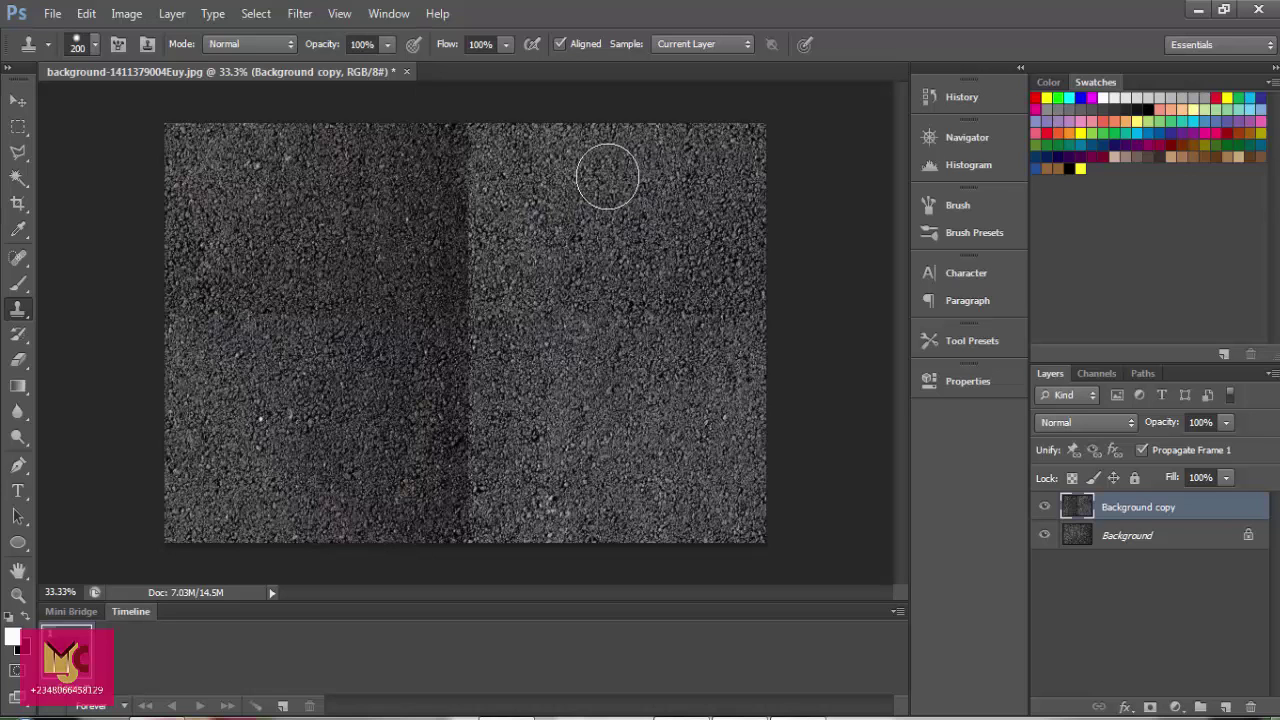
left_click(463, 156)
key("ctrl+z")
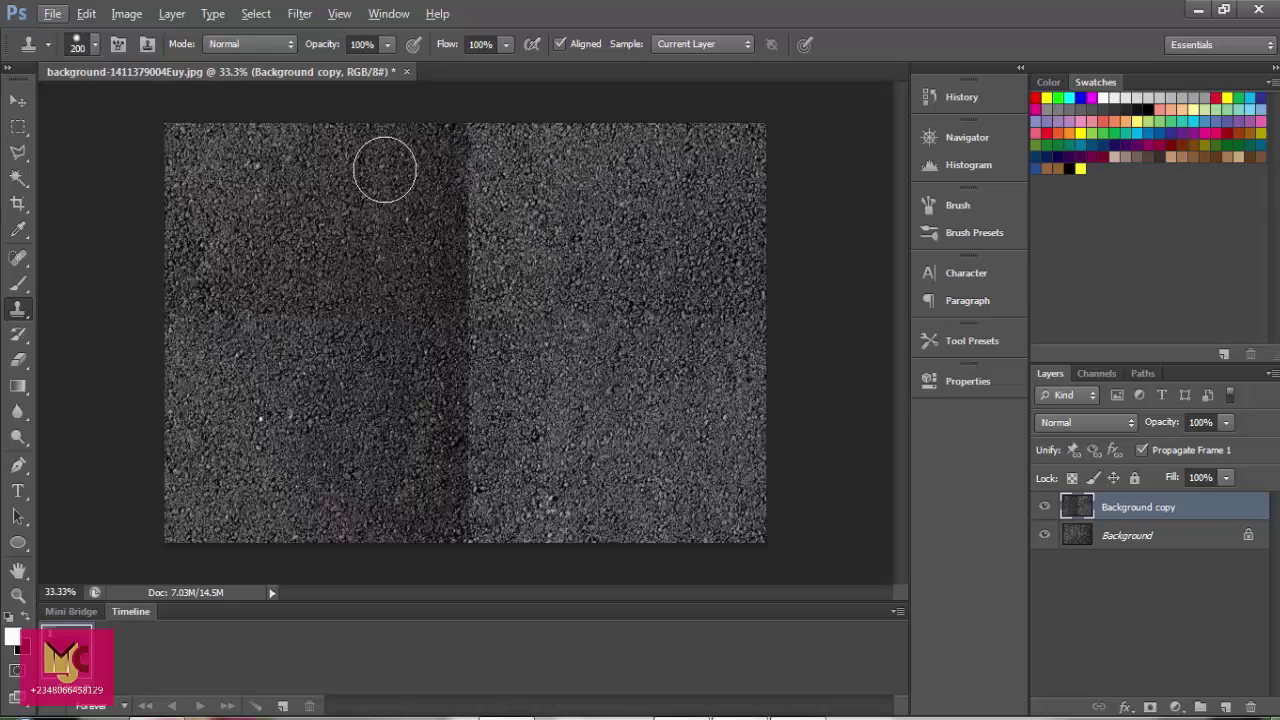
- Clone over the vertical and central dark seams with a 19%-hardness brush, enlarged to 500 px
left_click(97, 44)
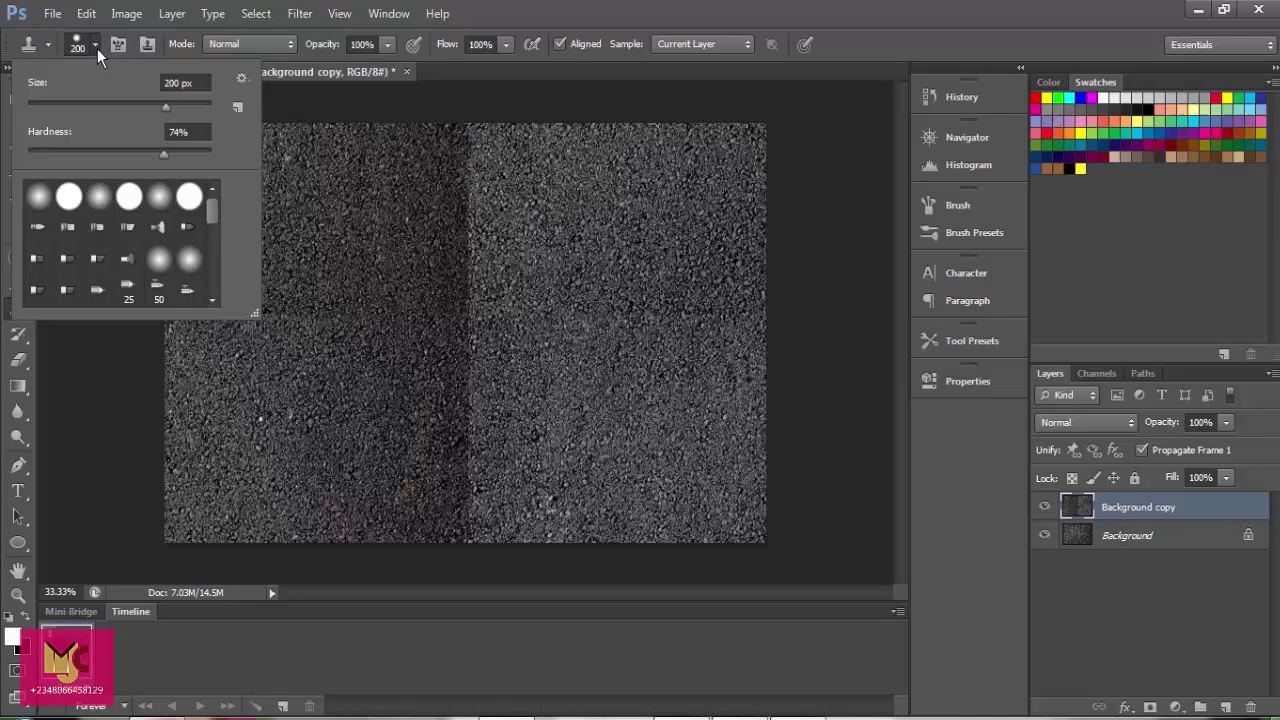
left_click(63, 150)
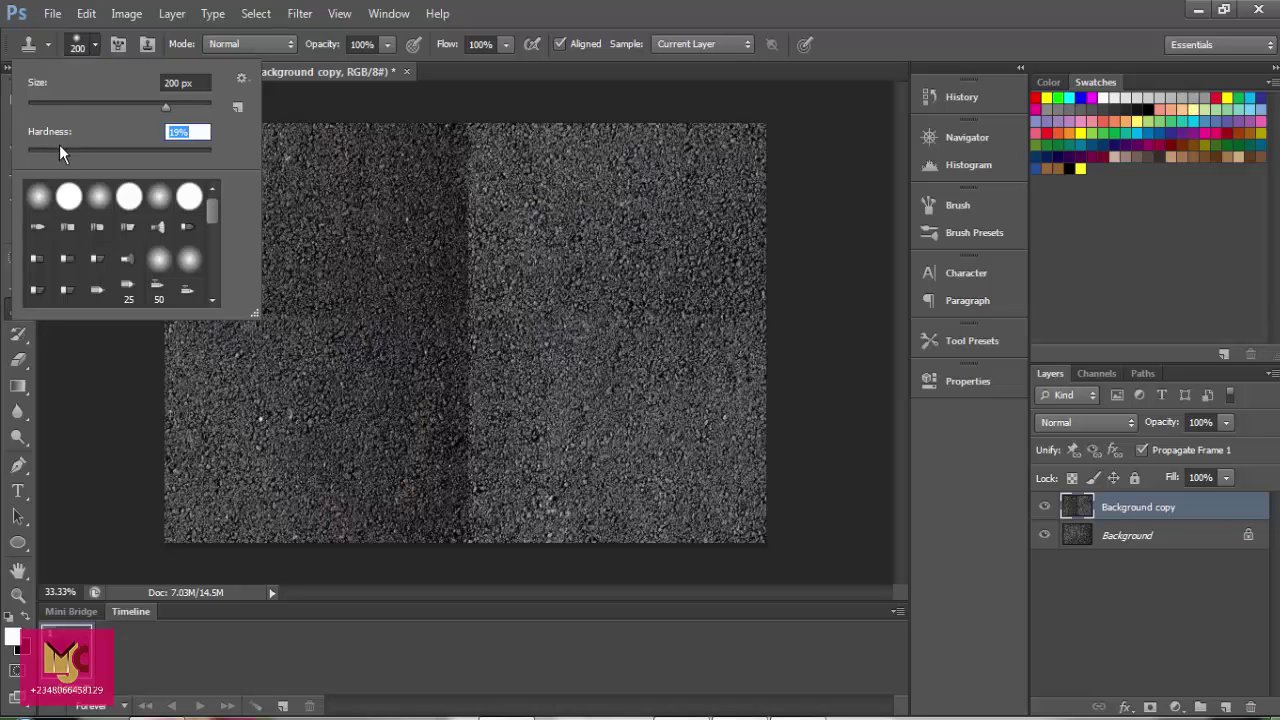
left_click(96, 44)
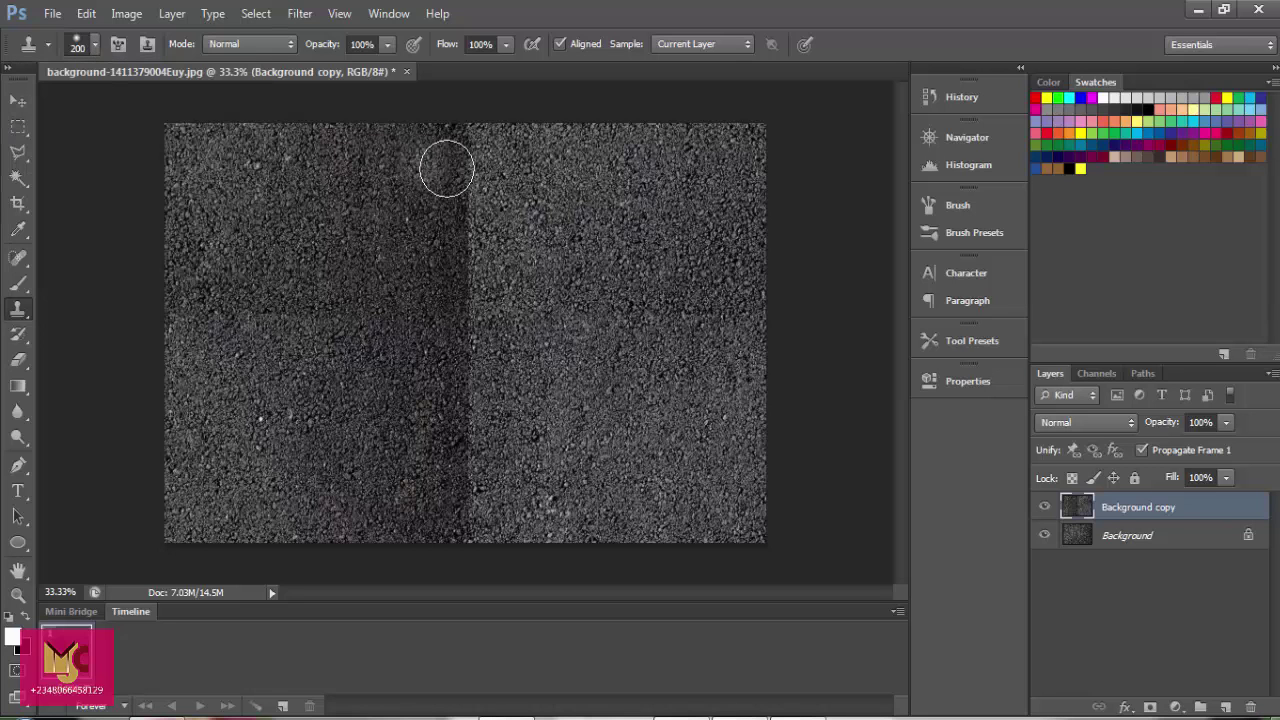
mouse_move(462, 147)
left_mouse_down()
mouse_move(491, 223)
mouse_move(449, 274)
mouse_move(466, 512)
mouse_move(460, 497)
left_mouse_up()
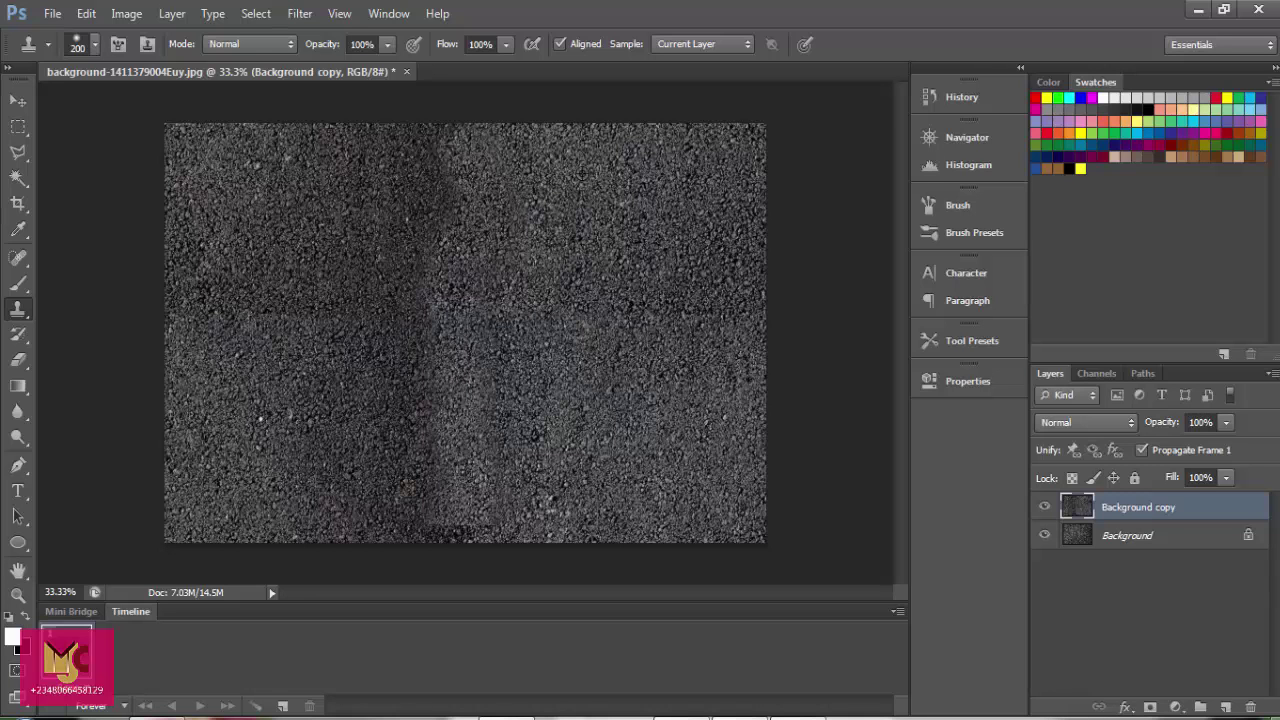
mouse_move(469, 148)
left_mouse_down()
mouse_move(358, 169)
mouse_move(423, 217)
mouse_move(258, 250)
left_mouse_up()
mouse_move(223, 294)
left_mouse_down()
mouse_move(309, 297)
mouse_move(317, 194)
left_mouse_up()
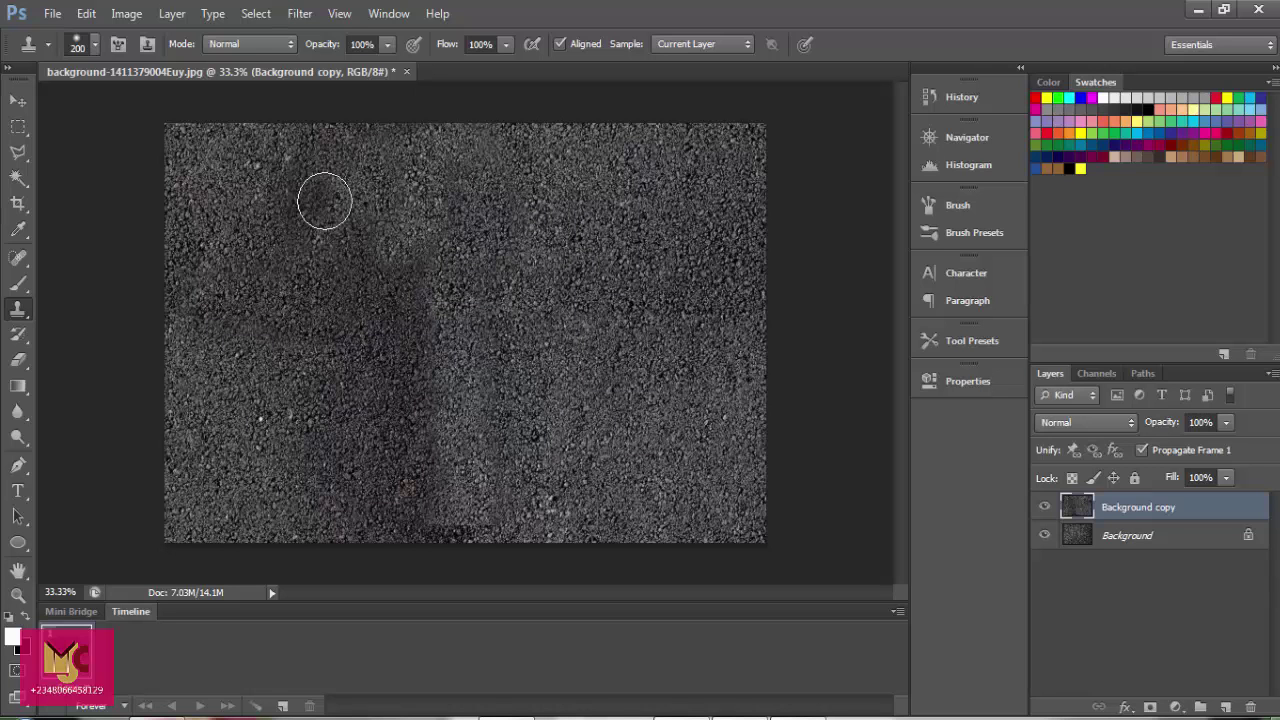
mouse_move(429, 261)
left_mouse_down()
mouse_move(331, 297)
mouse_move(400, 331)
mouse_move(466, 294)
mouse_move(491, 310)
mouse_move(457, 386)
mouse_move(349, 403)
mouse_move(420, 471)
mouse_move(350, 501)
mouse_move(457, 523)
mouse_move(317, 423)
mouse_move(266, 340)
mouse_move(377, 166)
mouse_move(626, 300)
mouse_move(683, 274)
mouse_move(480, 460)
mouse_move(331, 509)
mouse_move(280, 474)
left_mouse_up()
left_click_drag(489, 220, 440, 238)
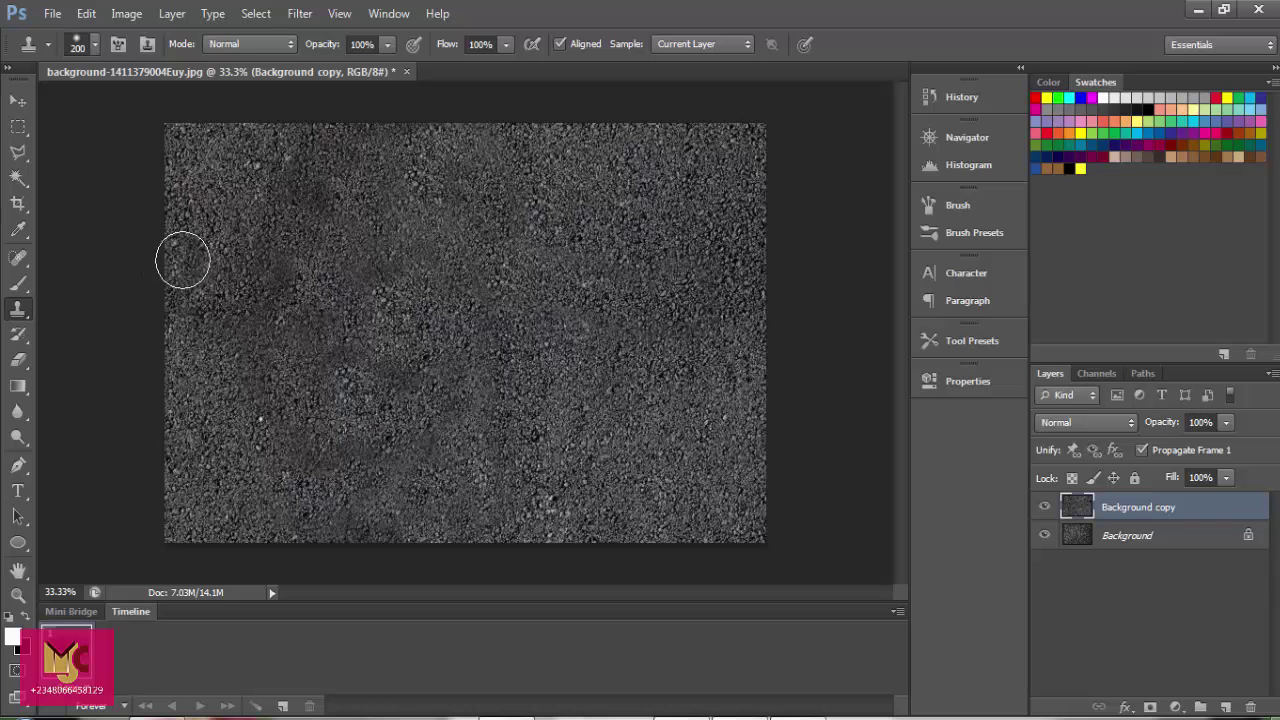
key("bracketright")
key("bracketright")
key("bracketright")
key("bracketright")
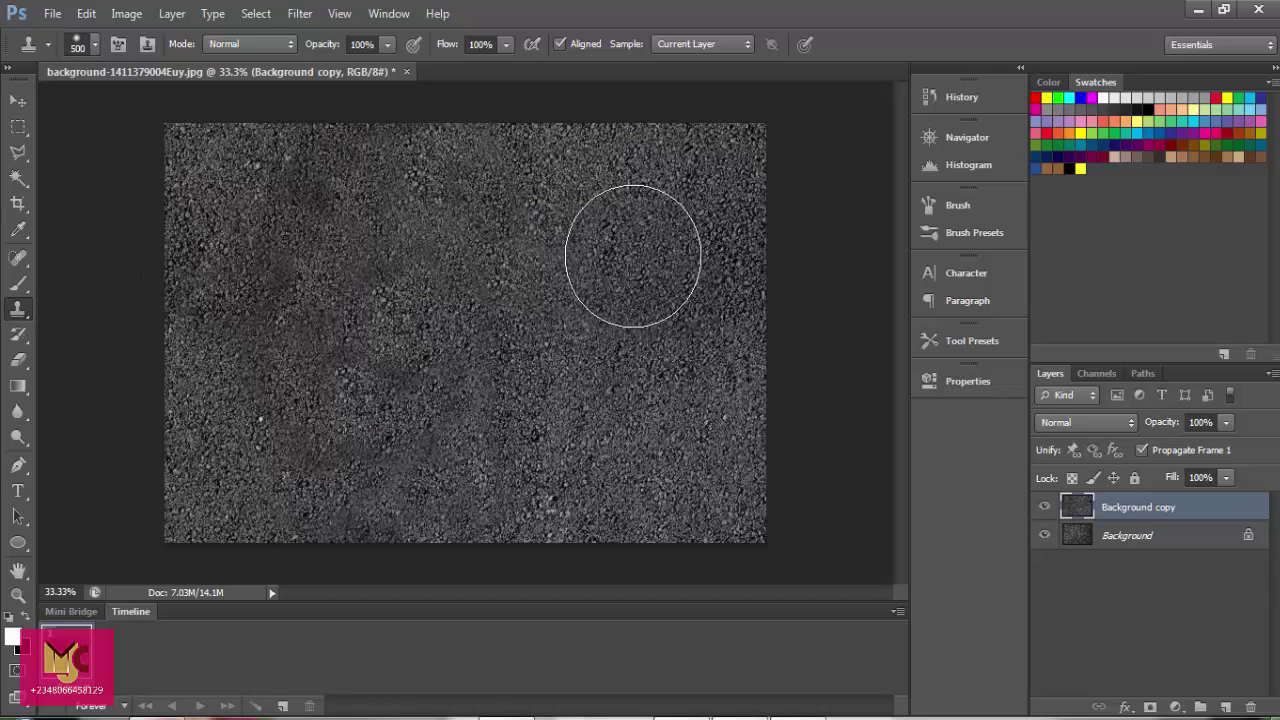
mouse_move(629, 251)
left_mouse_down()
mouse_move(657, 223)
mouse_move(391, 206)
mouse_move(317, 294)
mouse_move(451, 457)
mouse_move(271, 400)
mouse_move(634, 471)
mouse_move(667, 299)
mouse_move(366, 229)
mouse_move(234, 163)
mouse_move(406, 271)
mouse_move(655, 266)
mouse_move(229, 129)
left_mouse_up()
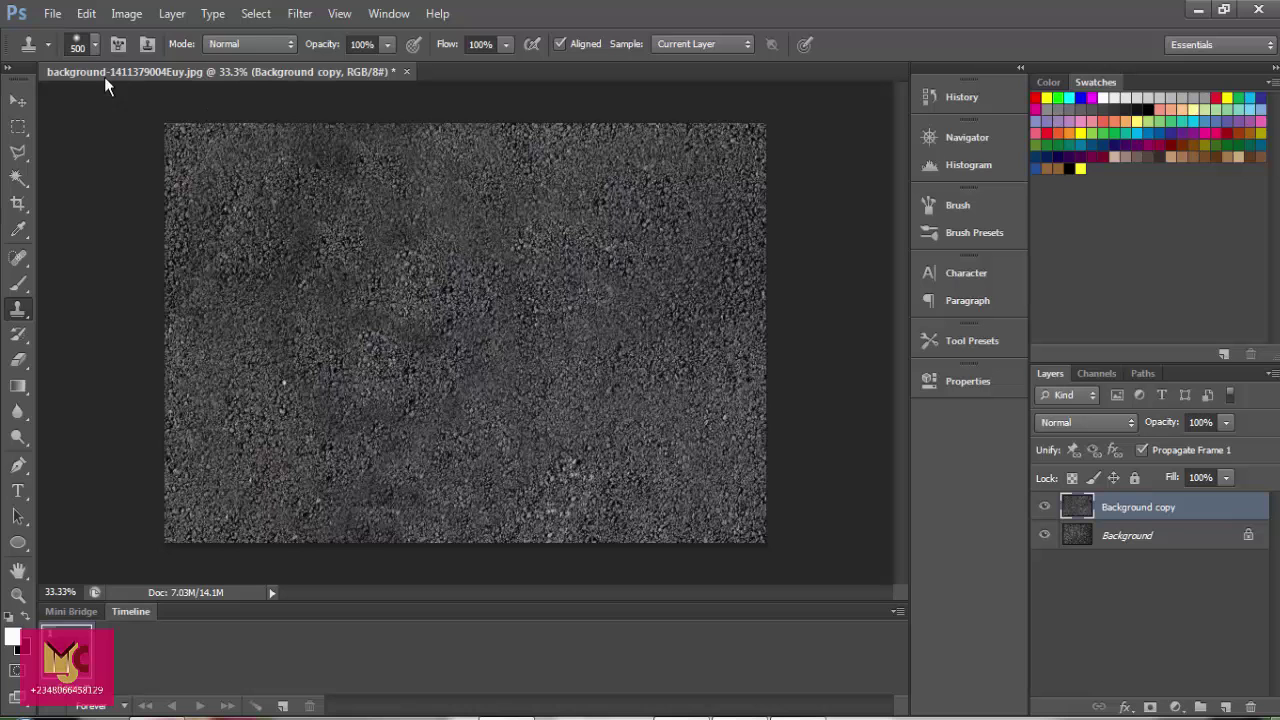
- Resample a clone source and even out the upper area with 68% brush hardness
left_click(17, 103)
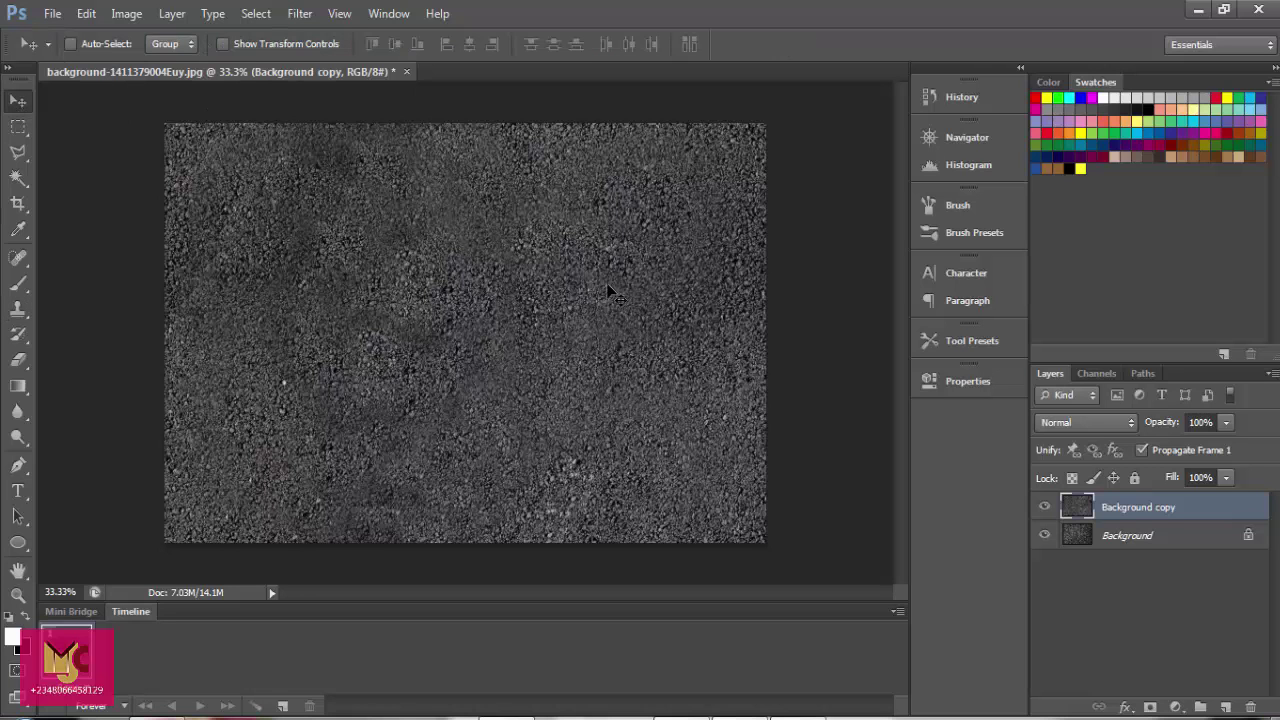
key("alt")
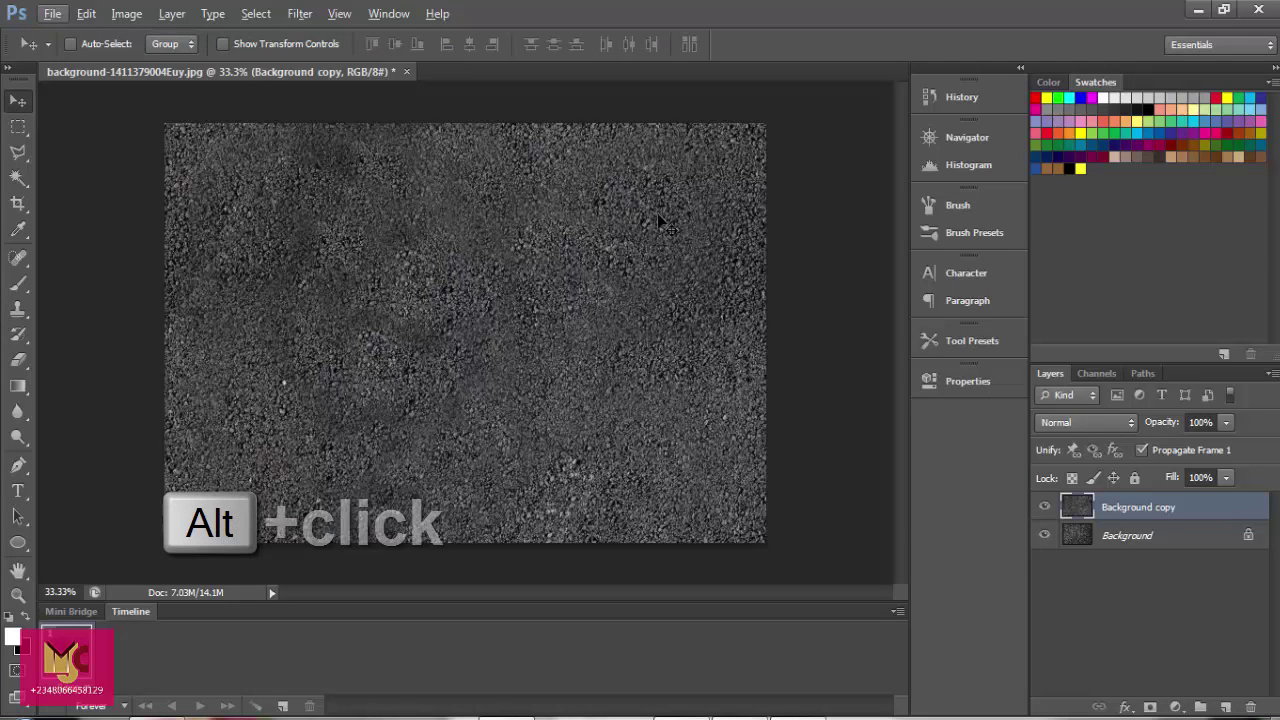
left_click(17, 308)
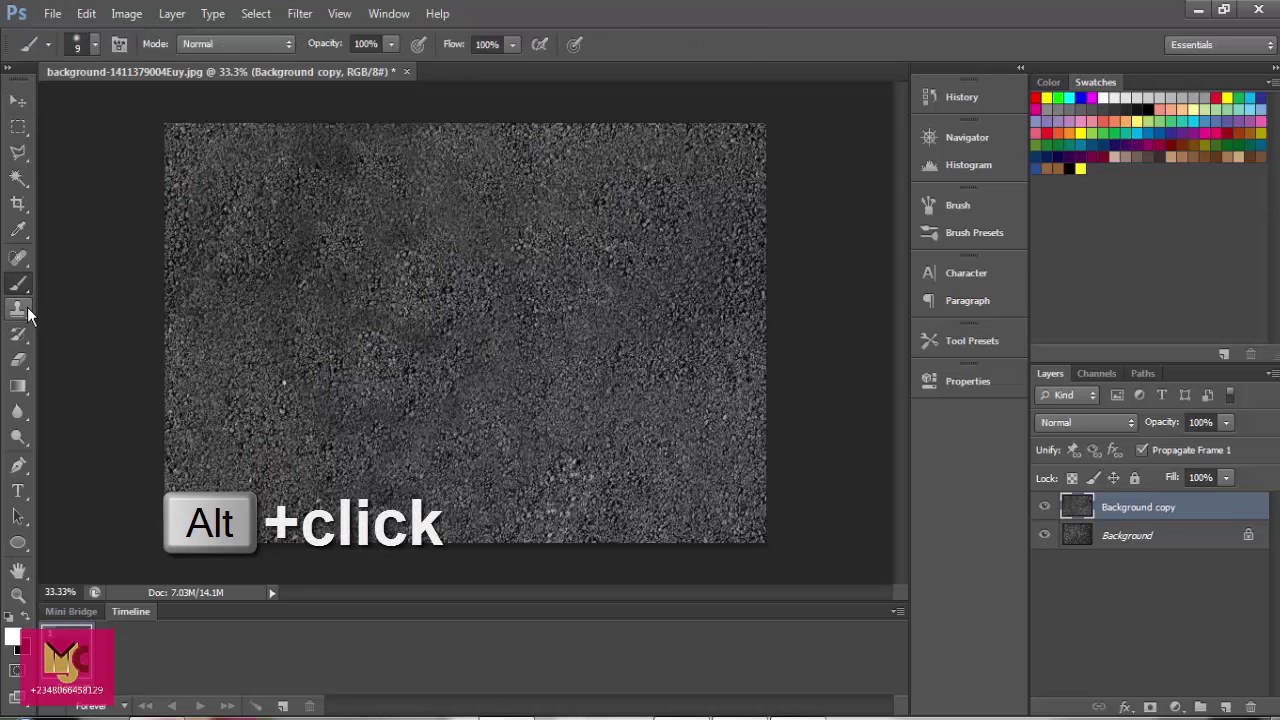
left_click(676, 205, "alt")
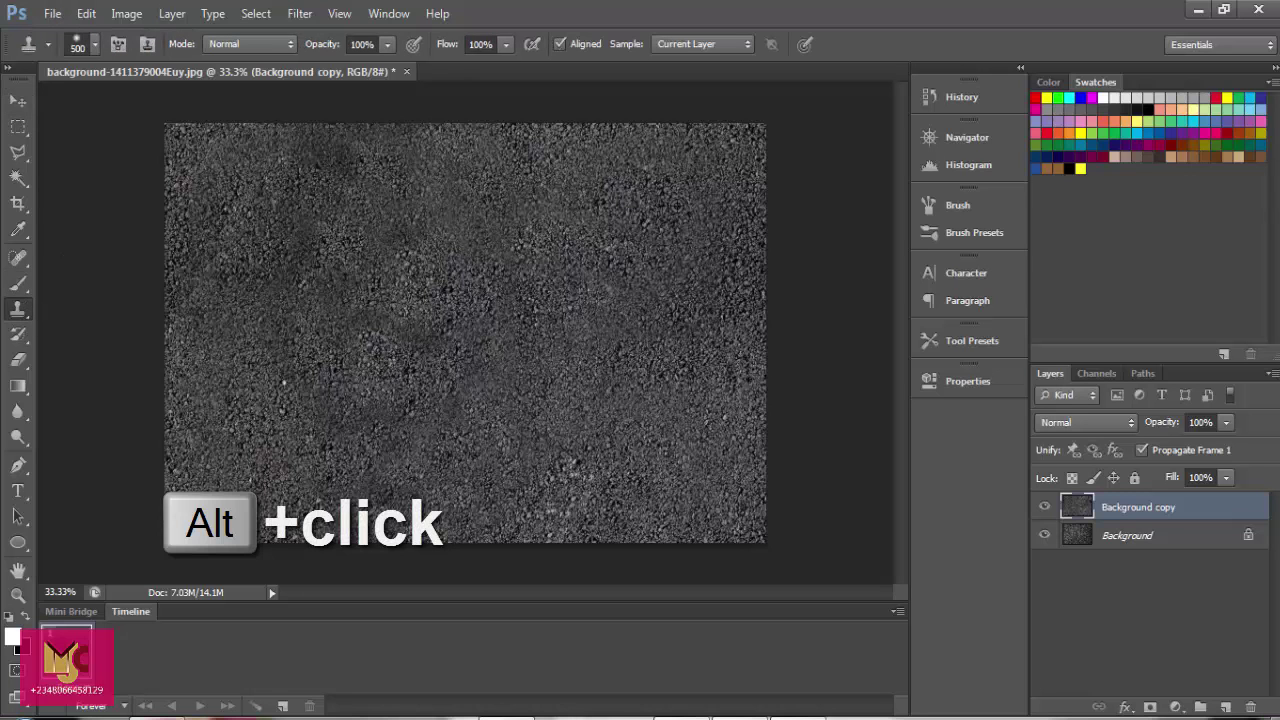
left_click(95, 46)
left_click_drag(64, 154, 152, 154)
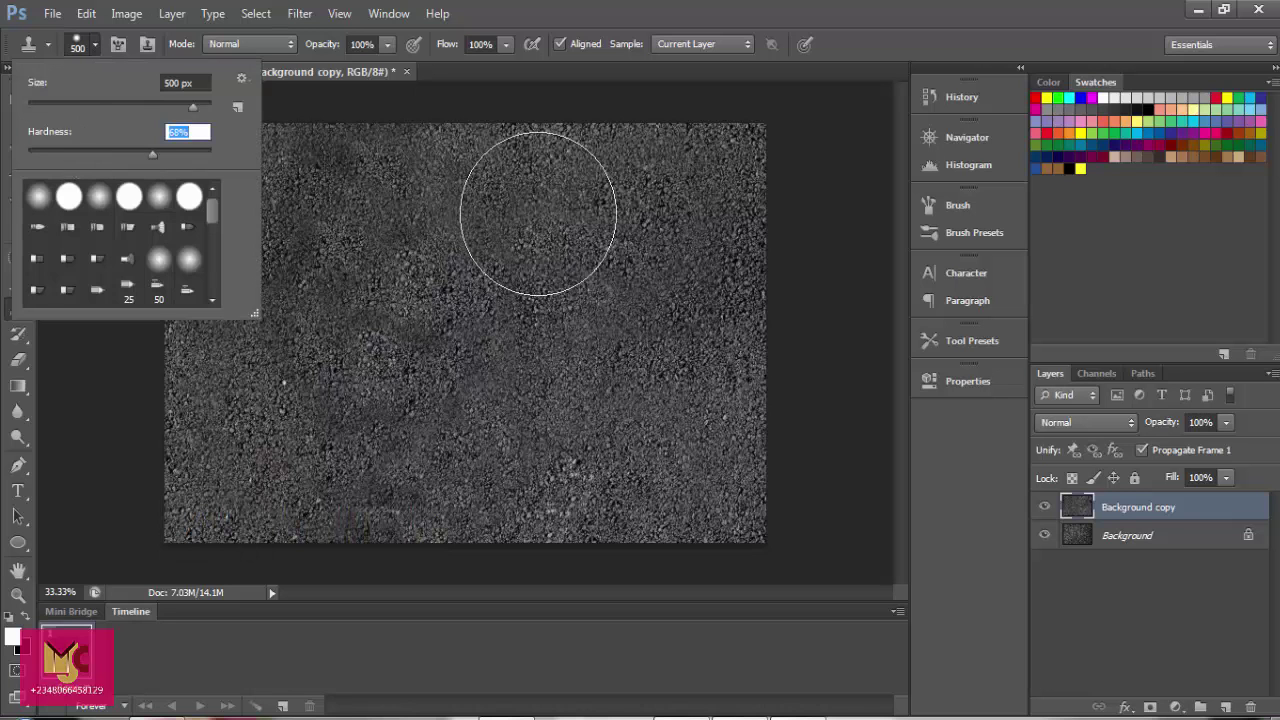
left_click(648, 209)
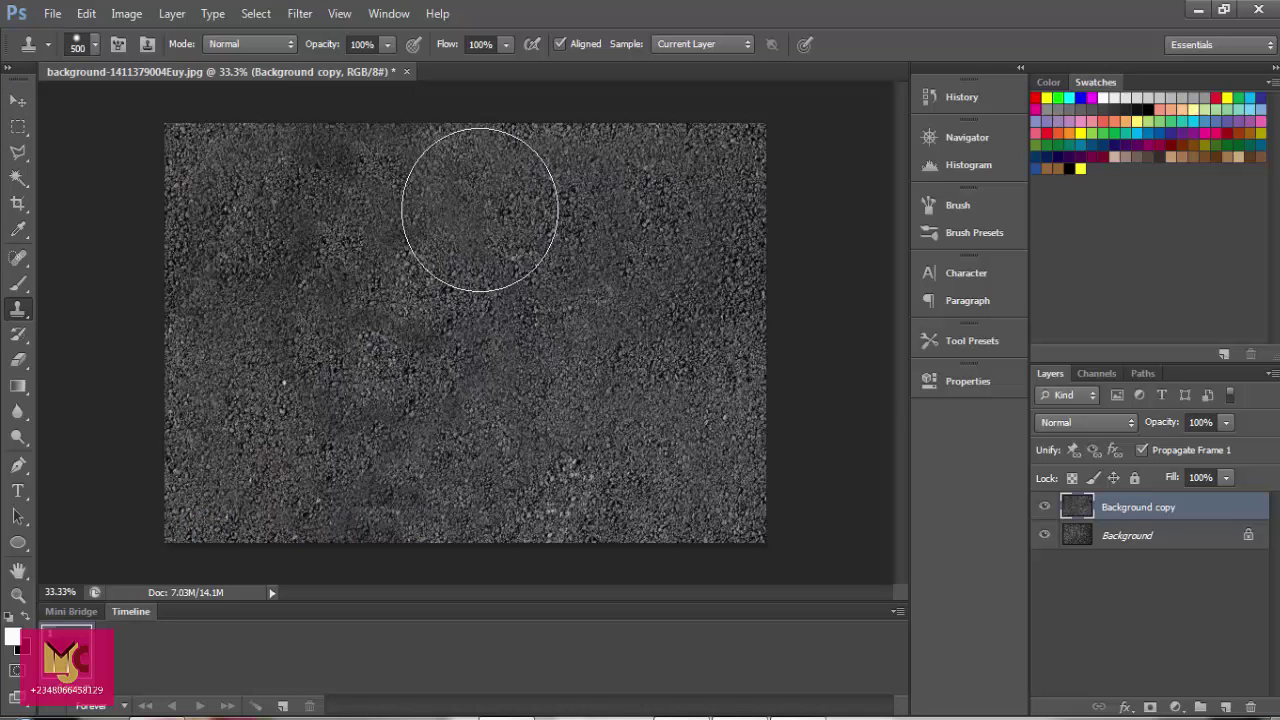
mouse_move(283, 222)
left_mouse_down()
mouse_move(294, 294)
mouse_move(417, 374)
mouse_move(349, 403)
mouse_move(264, 364)
mouse_move(220, 286)
mouse_move(317, 371)
mouse_move(454, 451)
mouse_move(575, 485)
left_mouse_up()
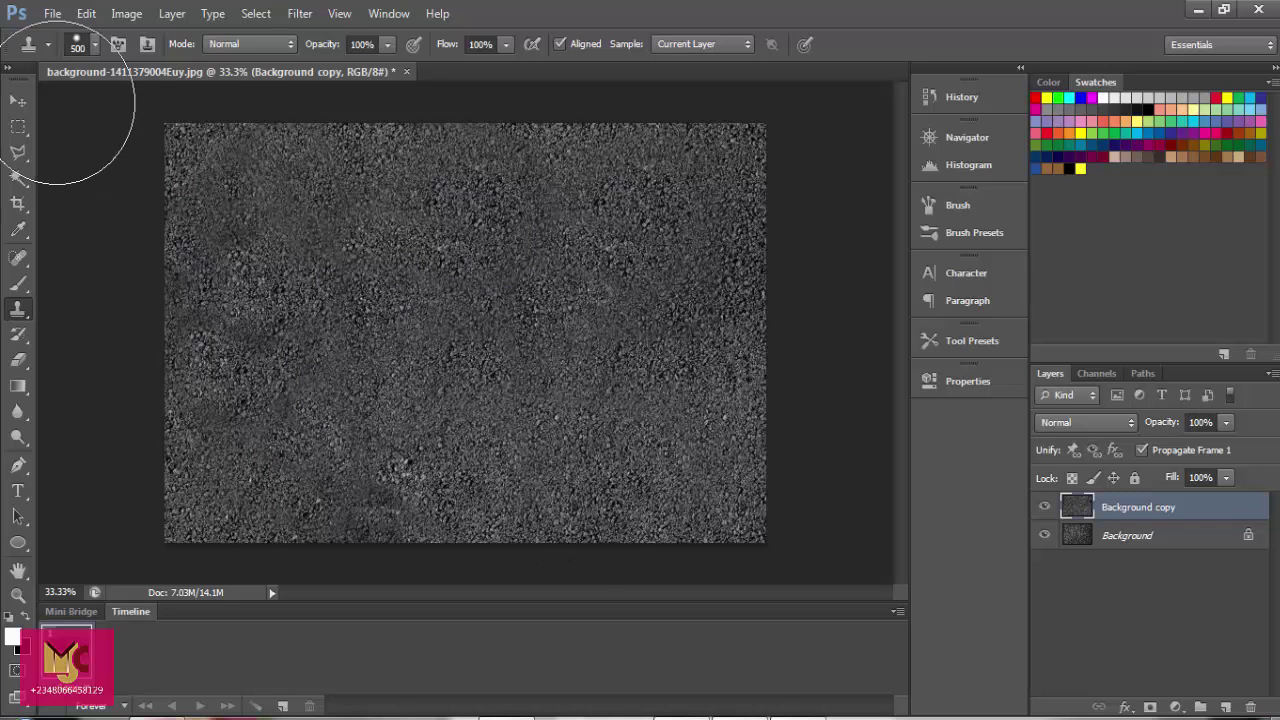
left_click(18, 104)
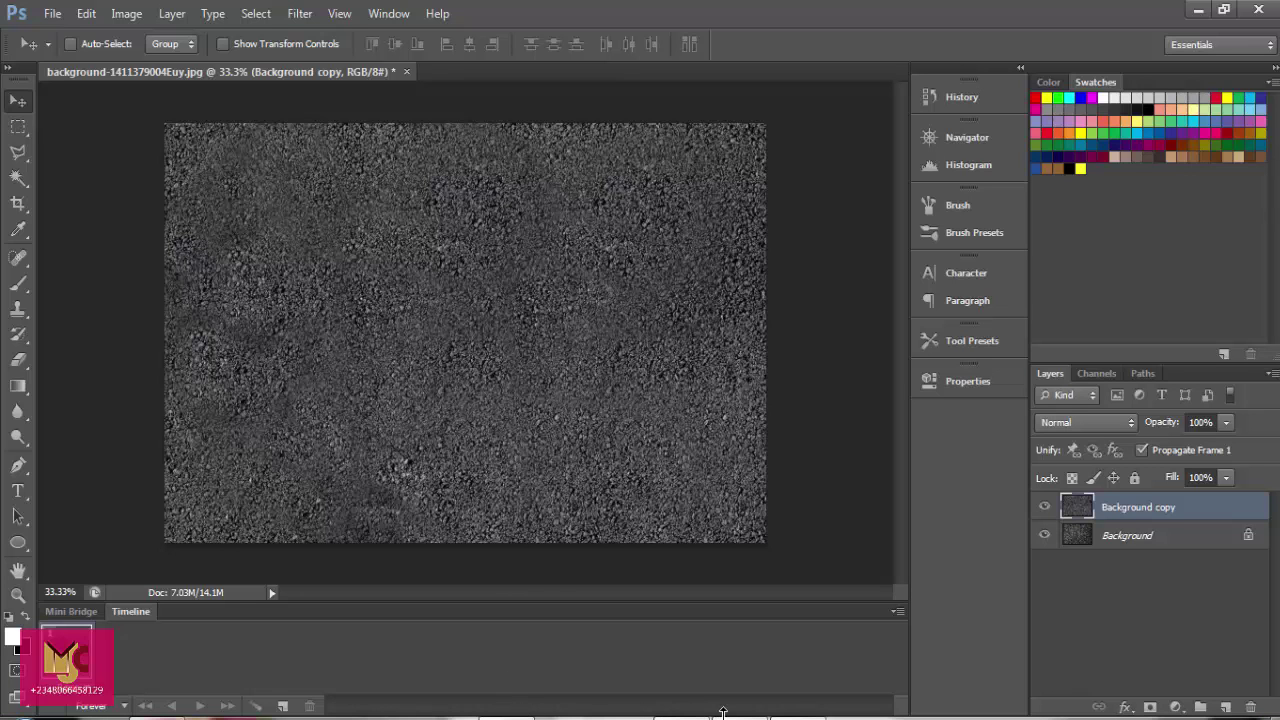
left_click(50, 13)
left_click(96, 256)
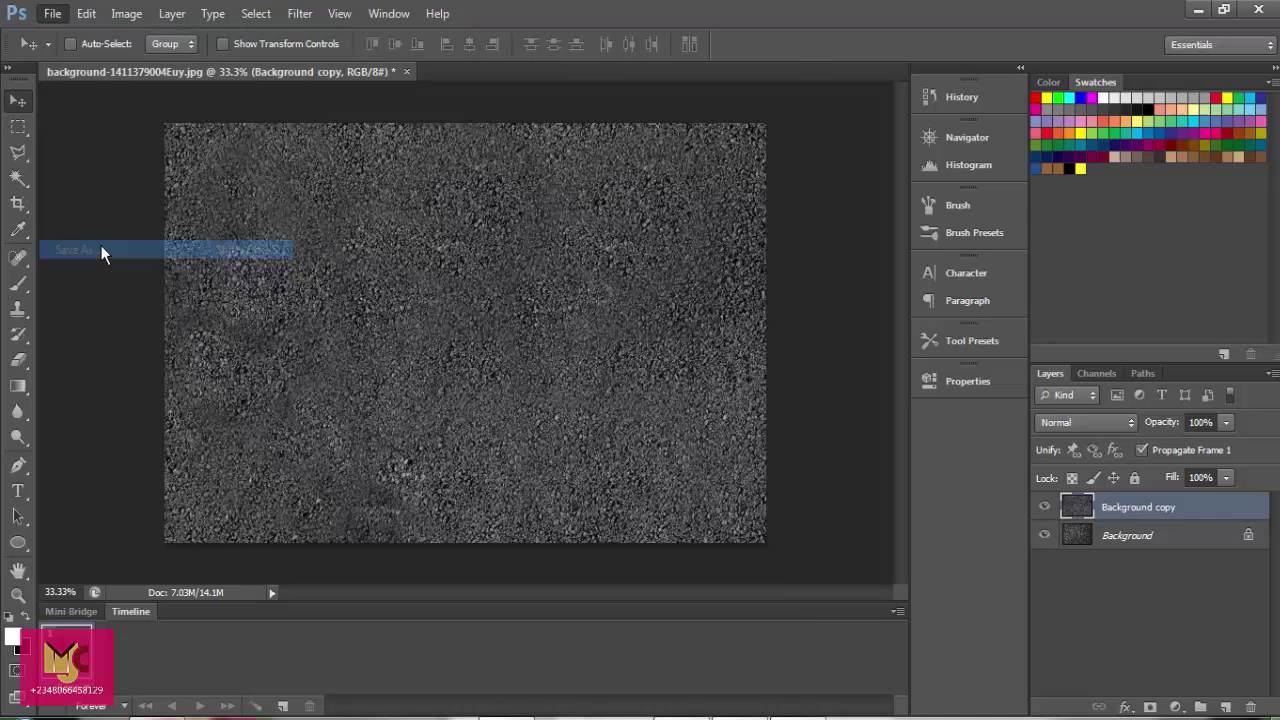
left_click(540, 396)
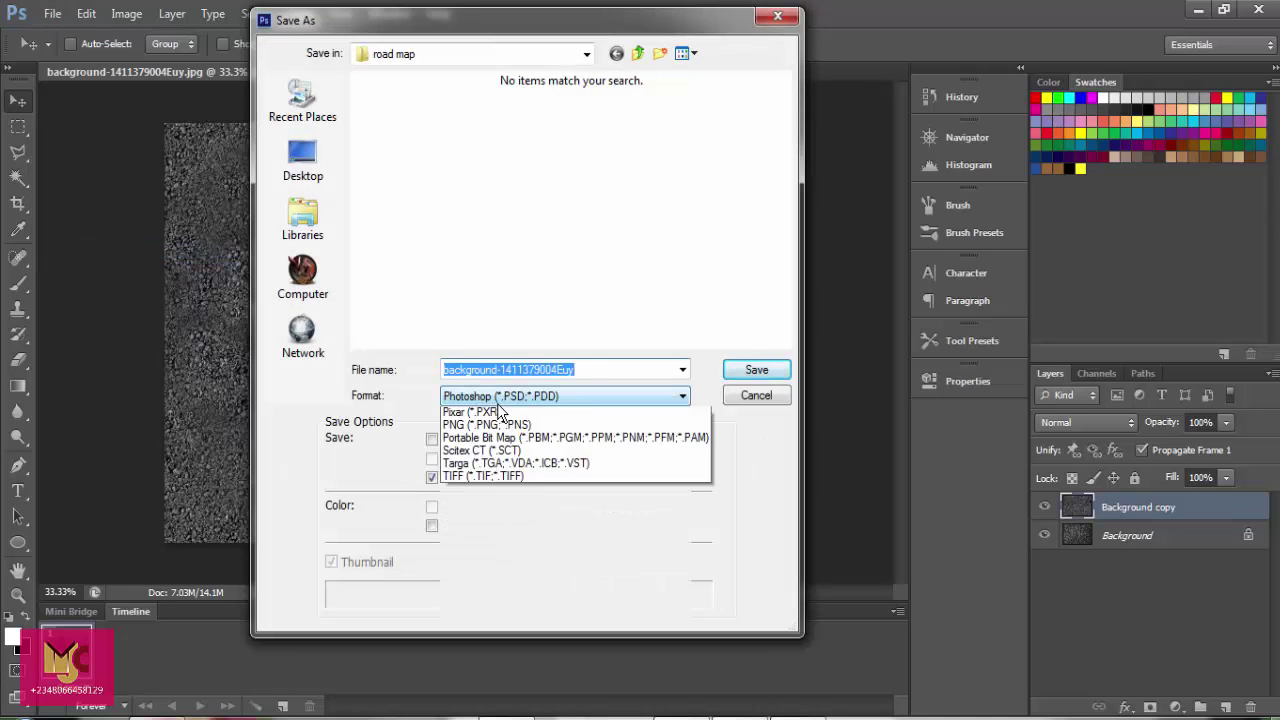
left_click(480, 516)
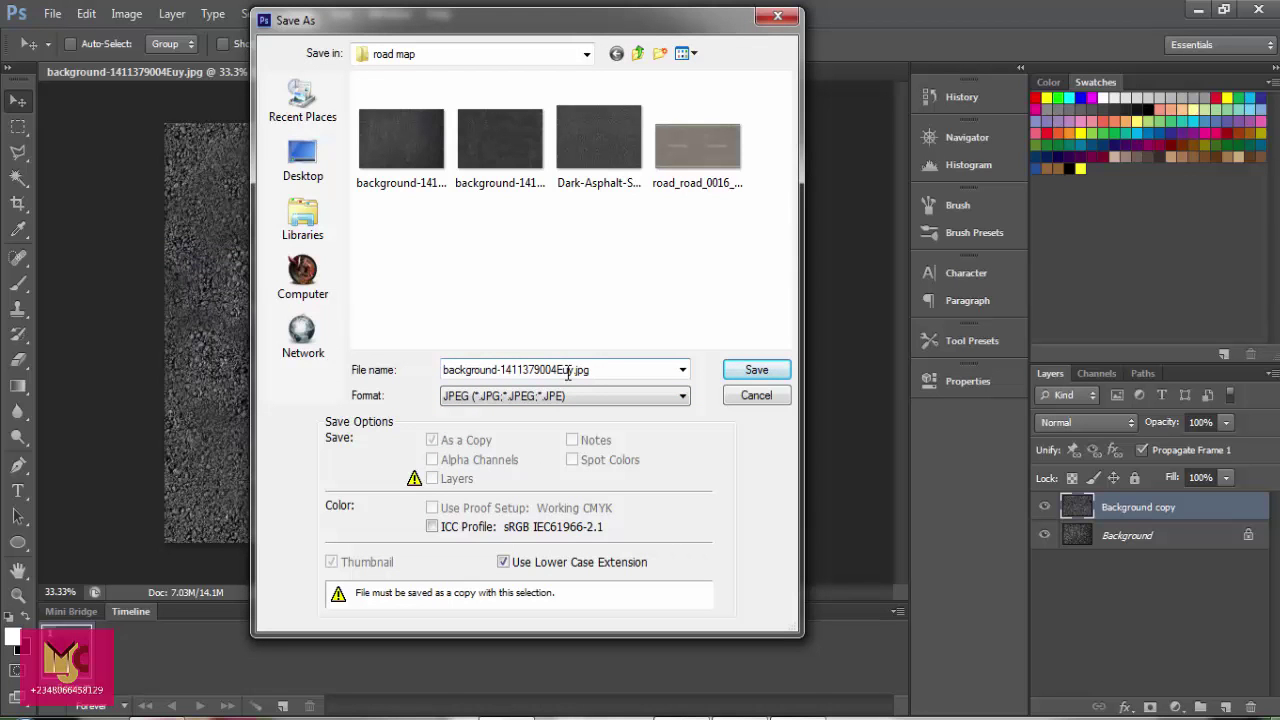
left_click(568, 371)
type("2")
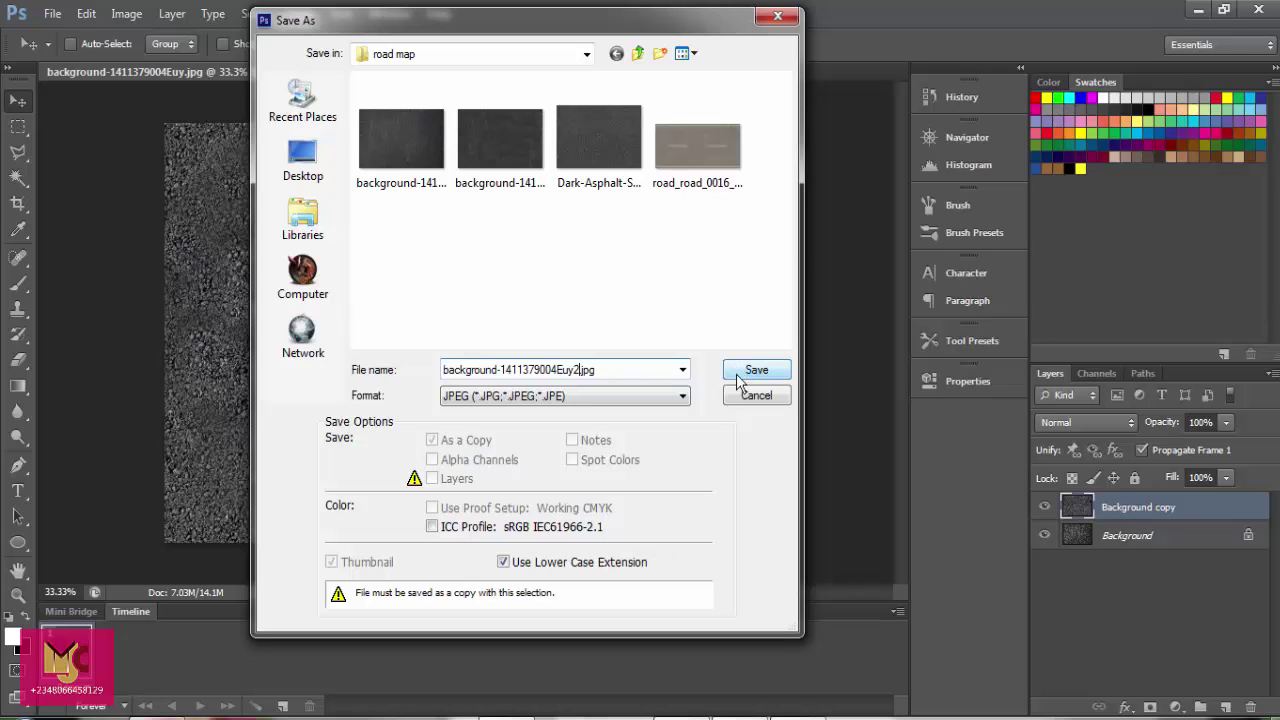
left_click(737, 374)
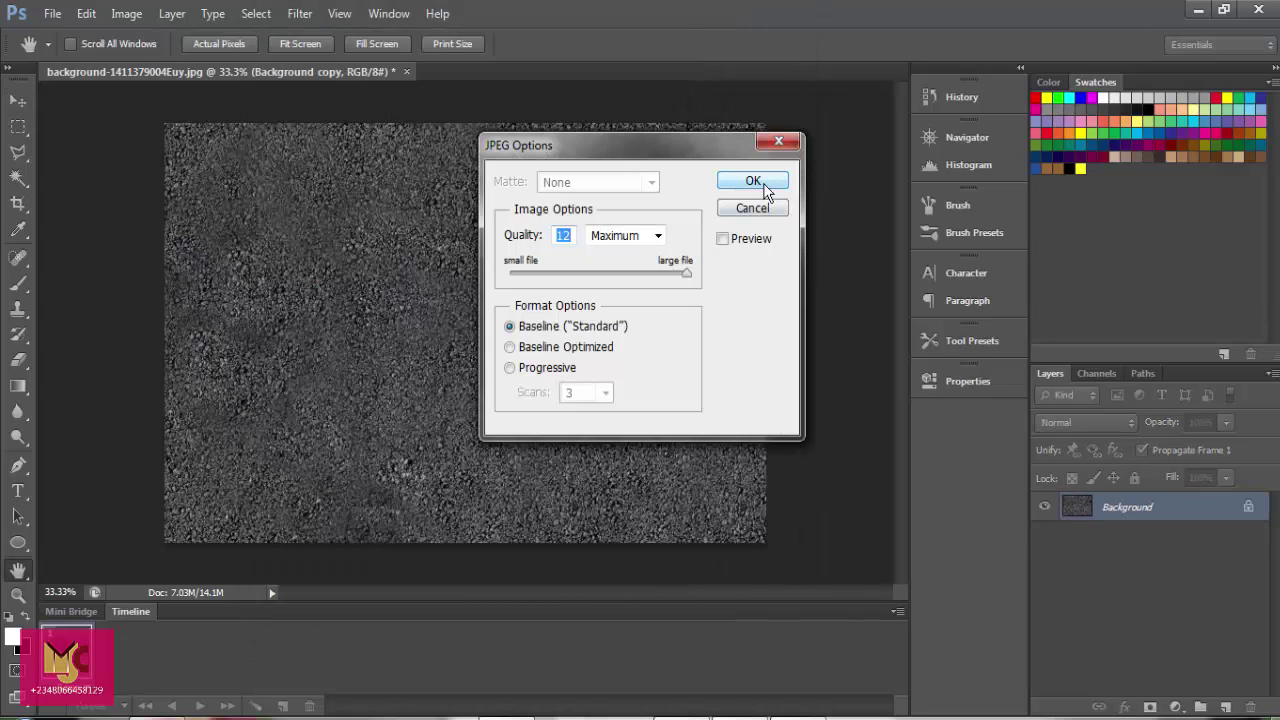
left_click(754, 181)
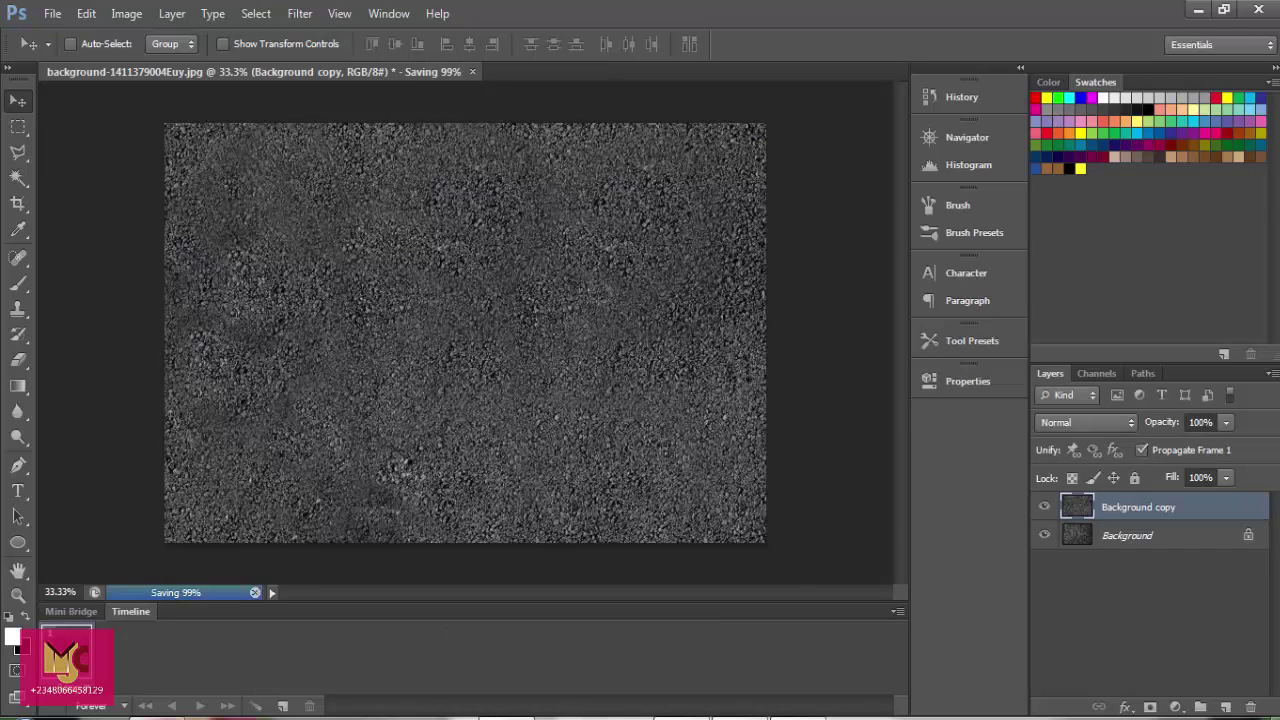
- Preview the new Euy2 and original asphalt images full-size to compare them
left_click(680, 560)
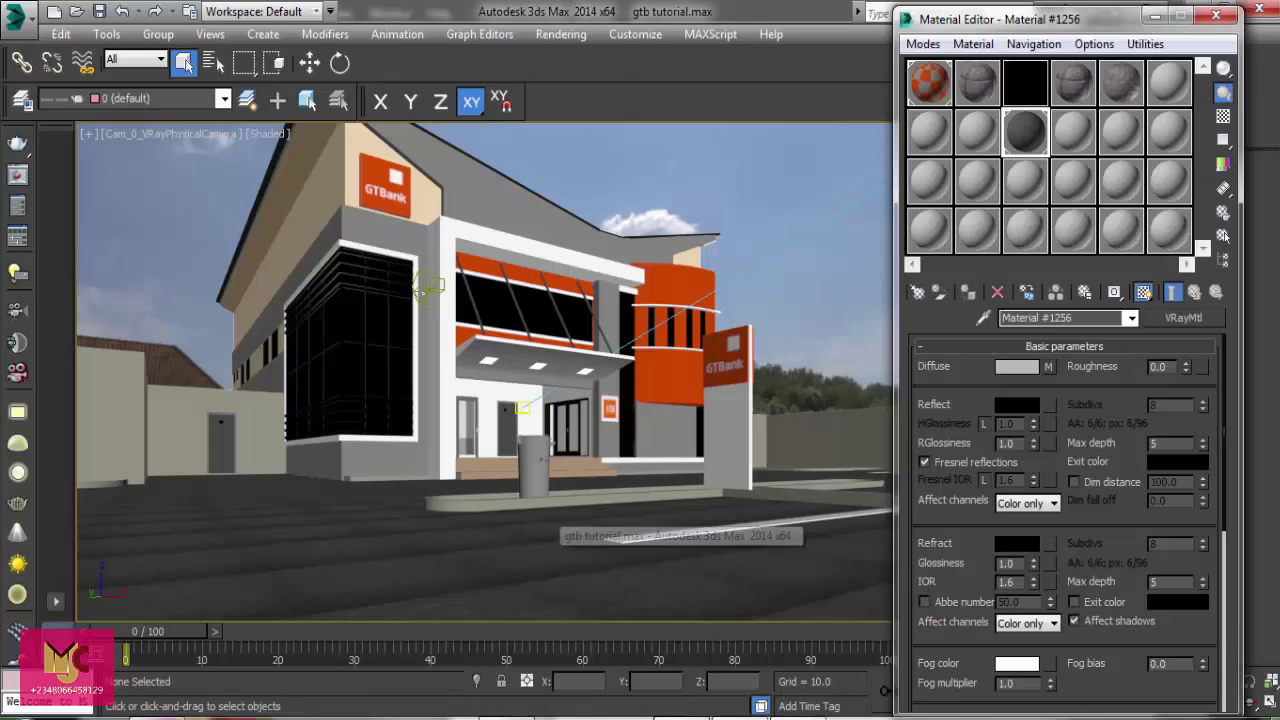
key("alt+Tab")
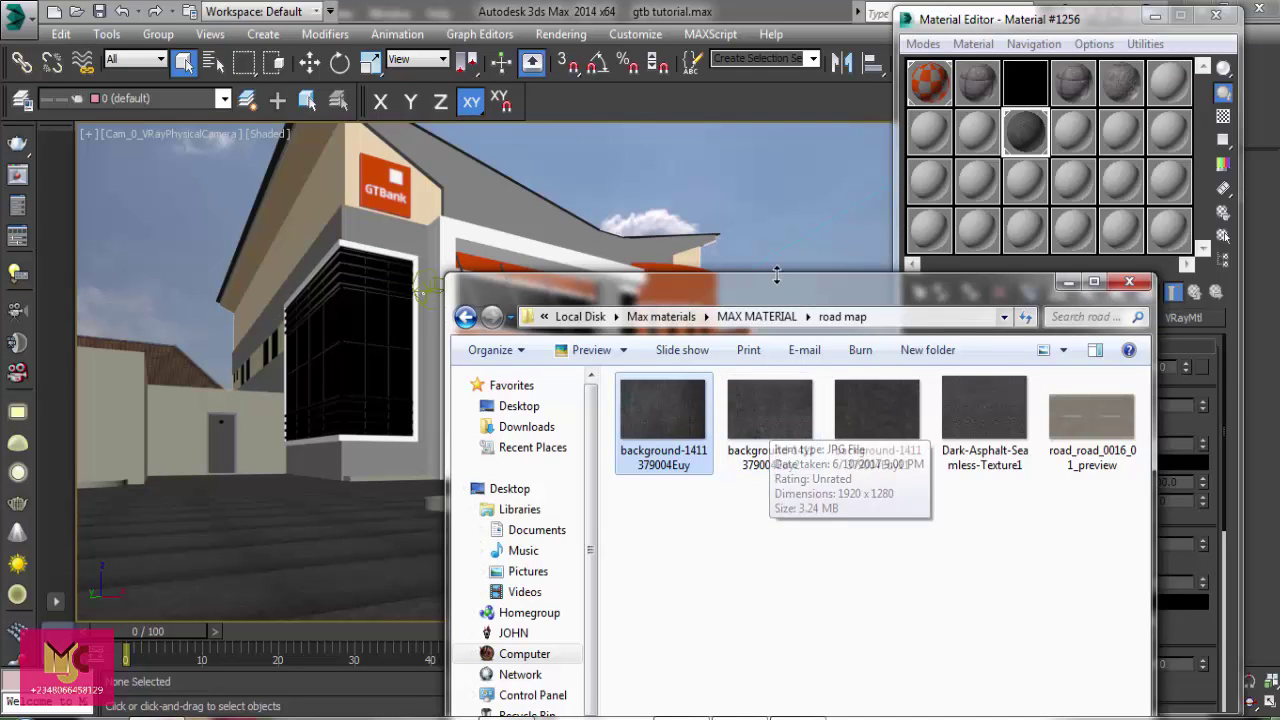
left_click_drag(760, 282, 444, 229)
double_click(447, 362)
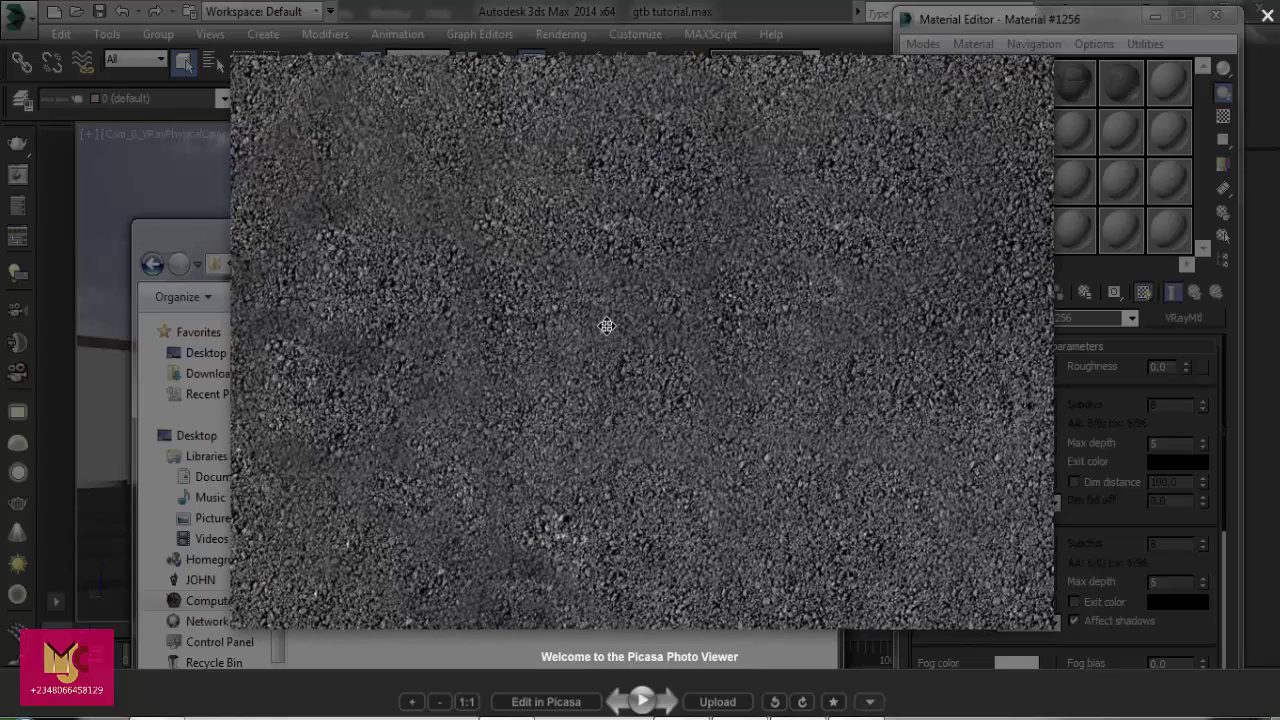
key("Escape")
double_click(350, 355)
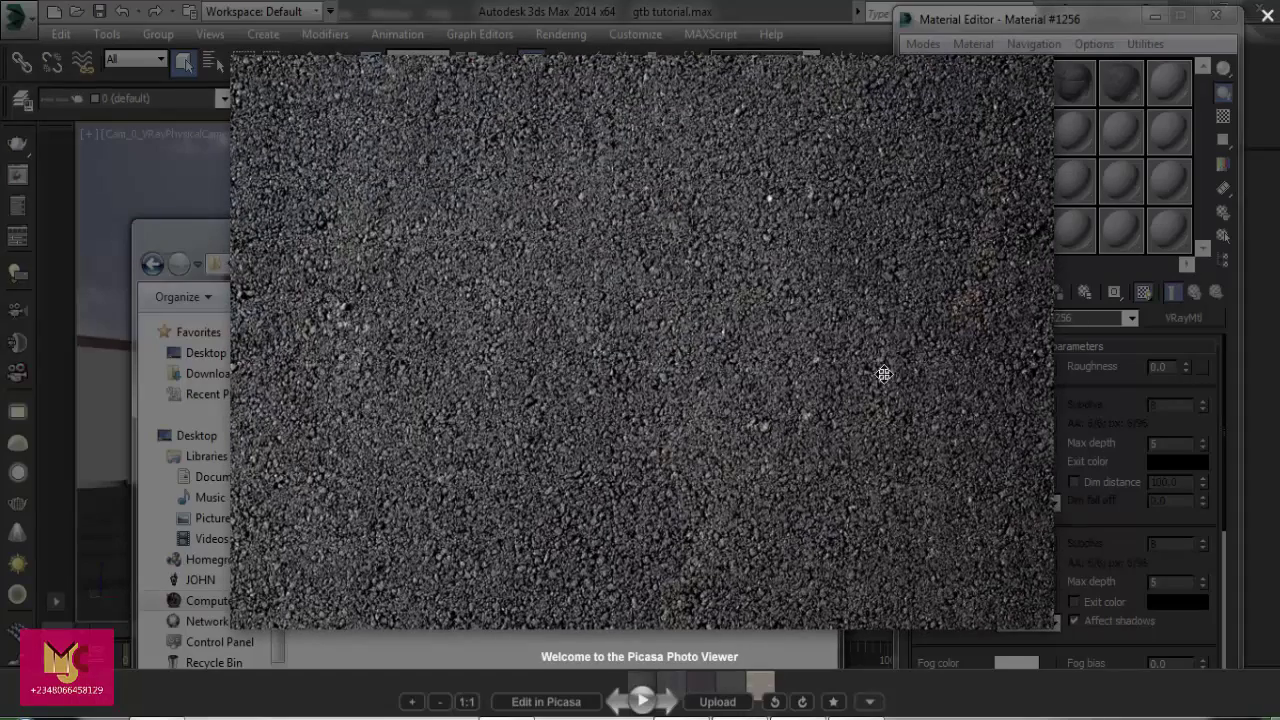
key("Escape")
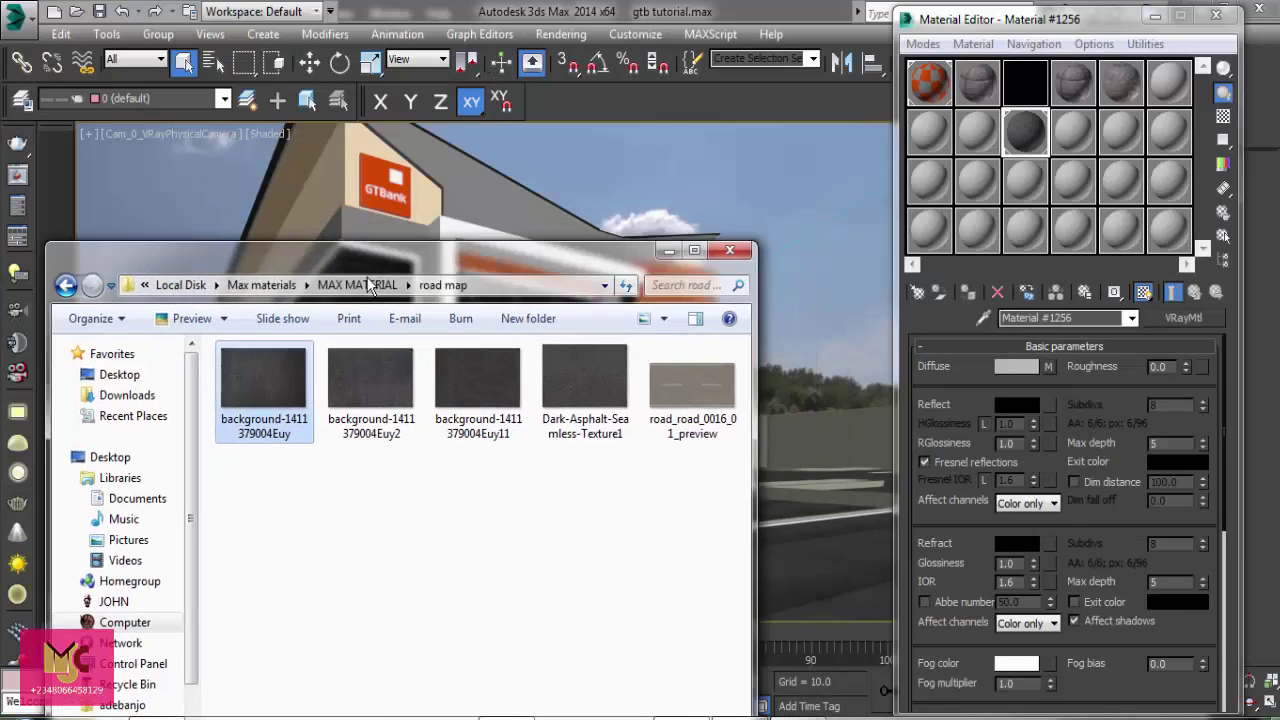
left_click_drag(552, 245, 306, 303)
left_click_drag(450, 300, 650, 209)
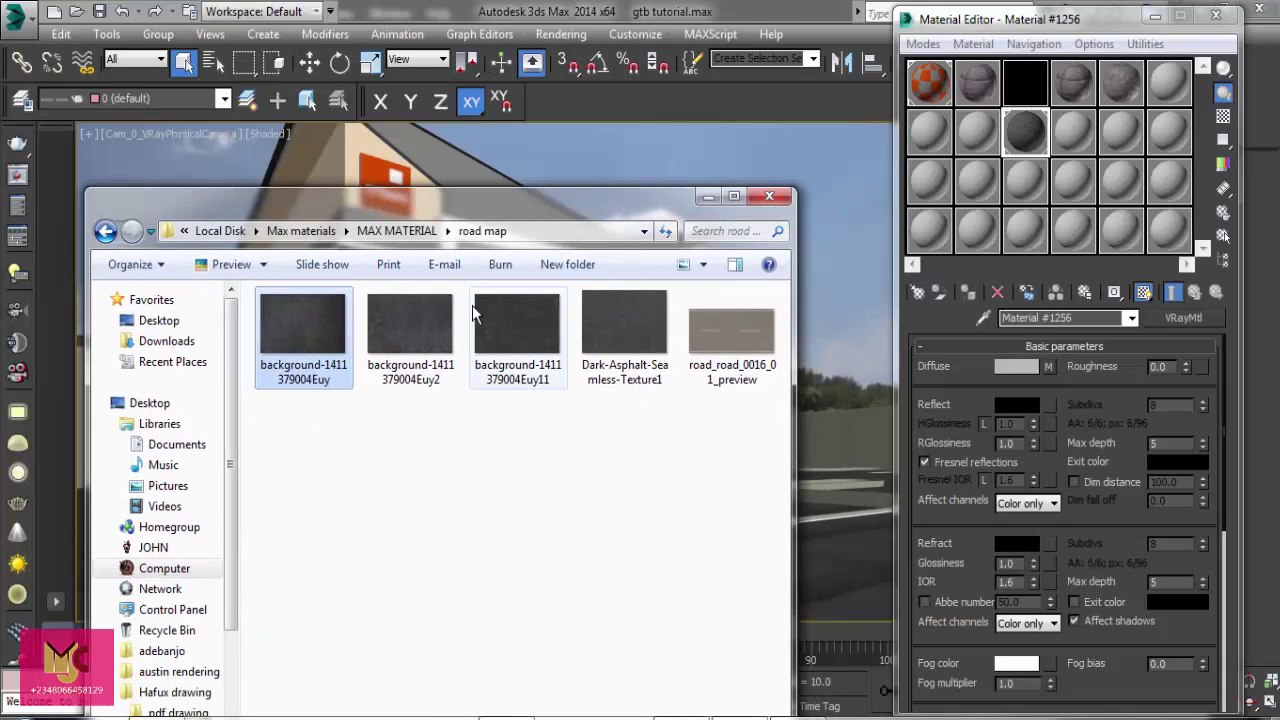
left_click(422, 318)
left_click_drag(422, 318, 1052, 366)
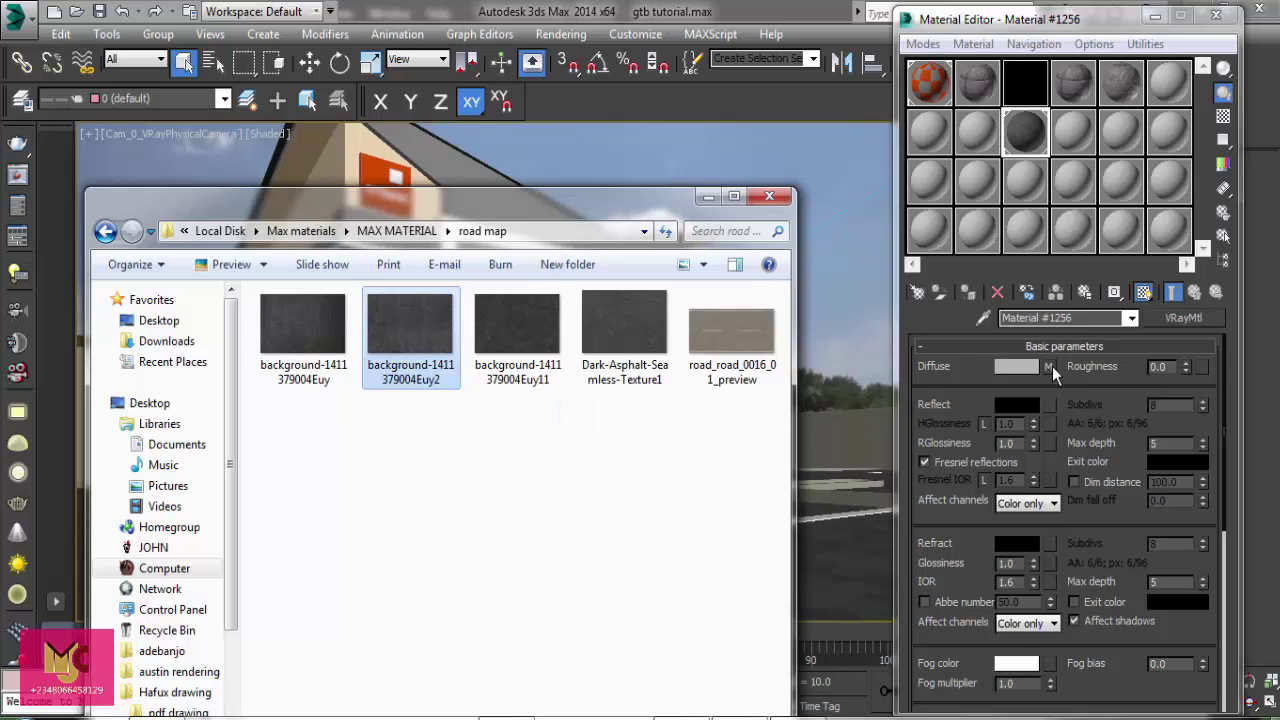
left_click(706, 197)
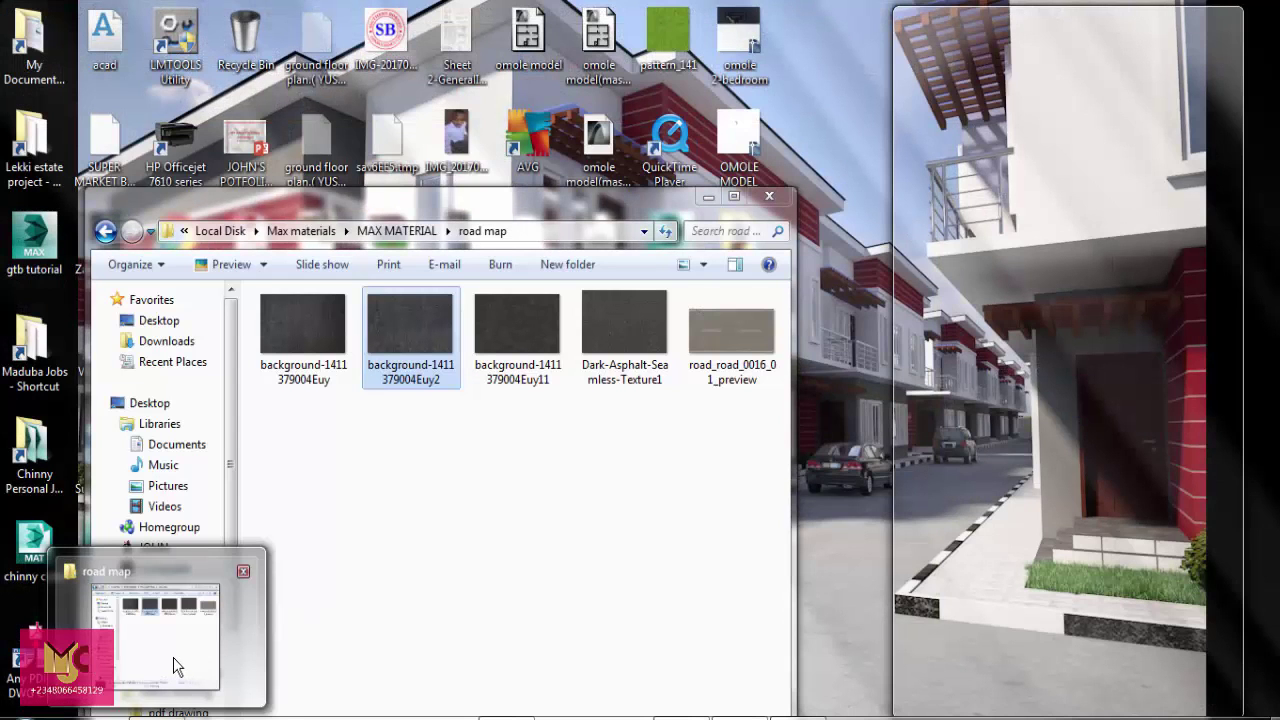
- Apply the original asphalt image as the road's diffuse map and view the result
left_click(173, 657)
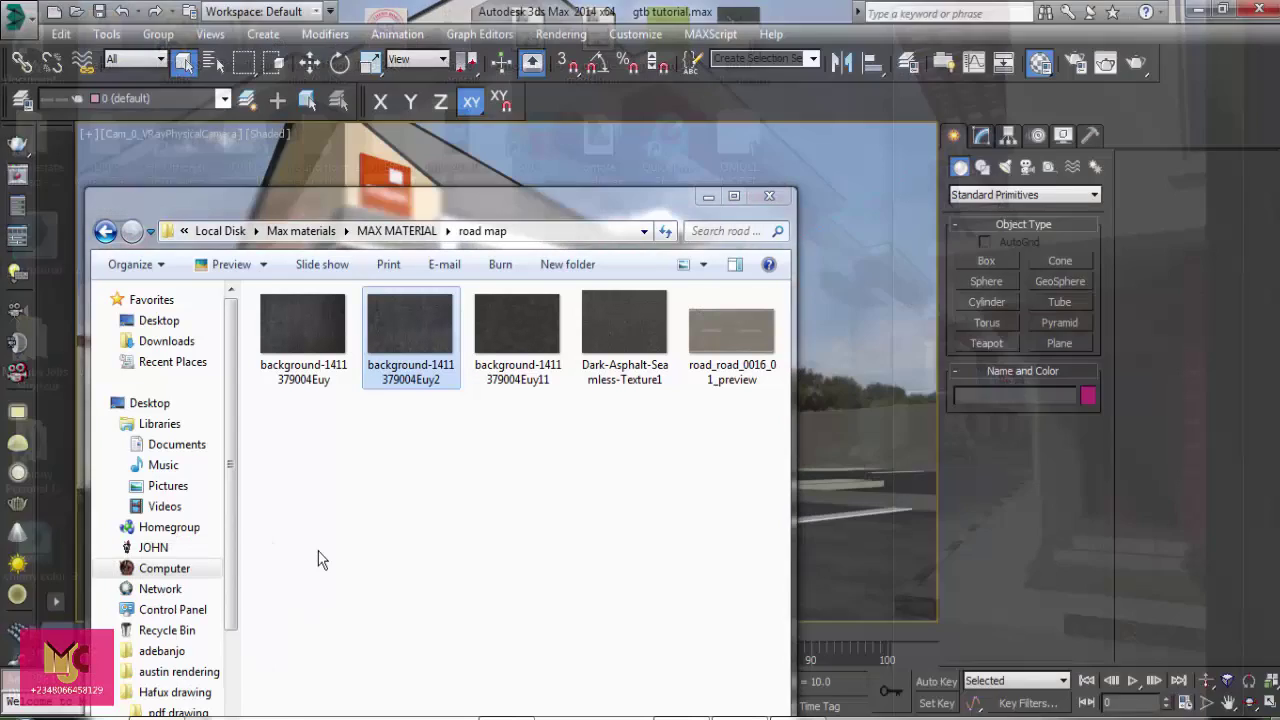
left_click_drag(409, 204, 298, 229)
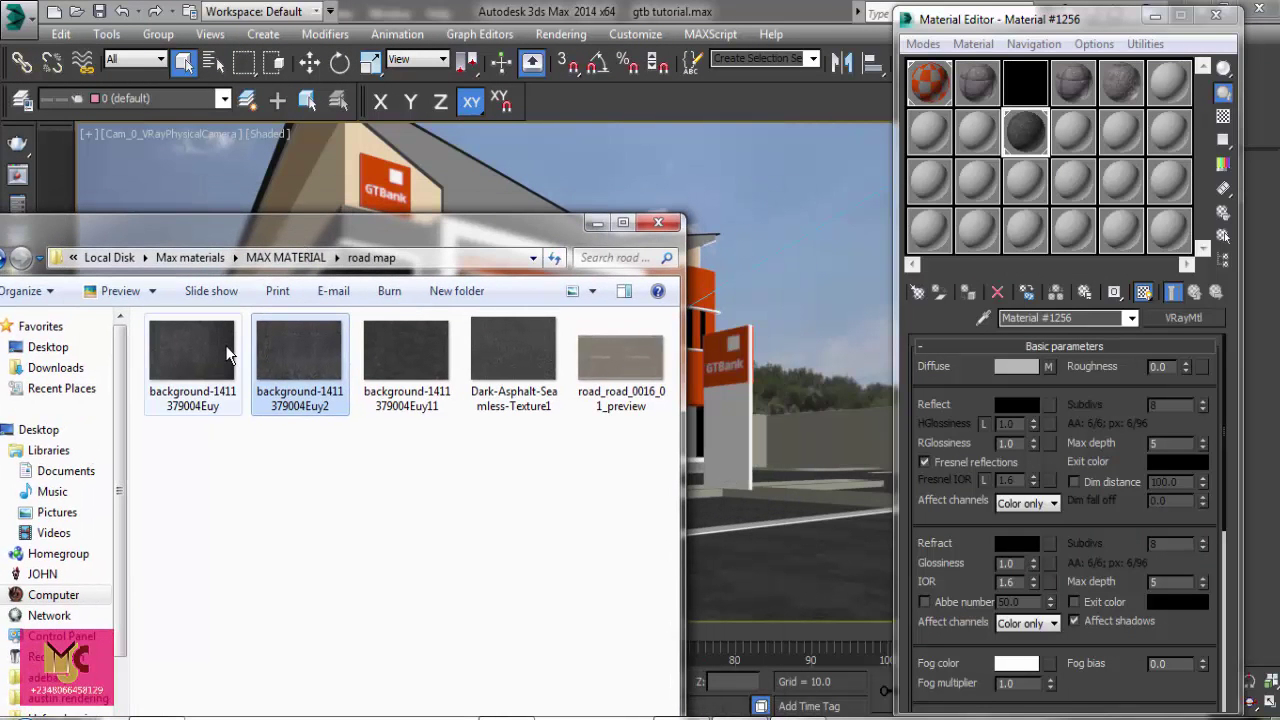
left_click_drag(180, 352, 1044, 367)
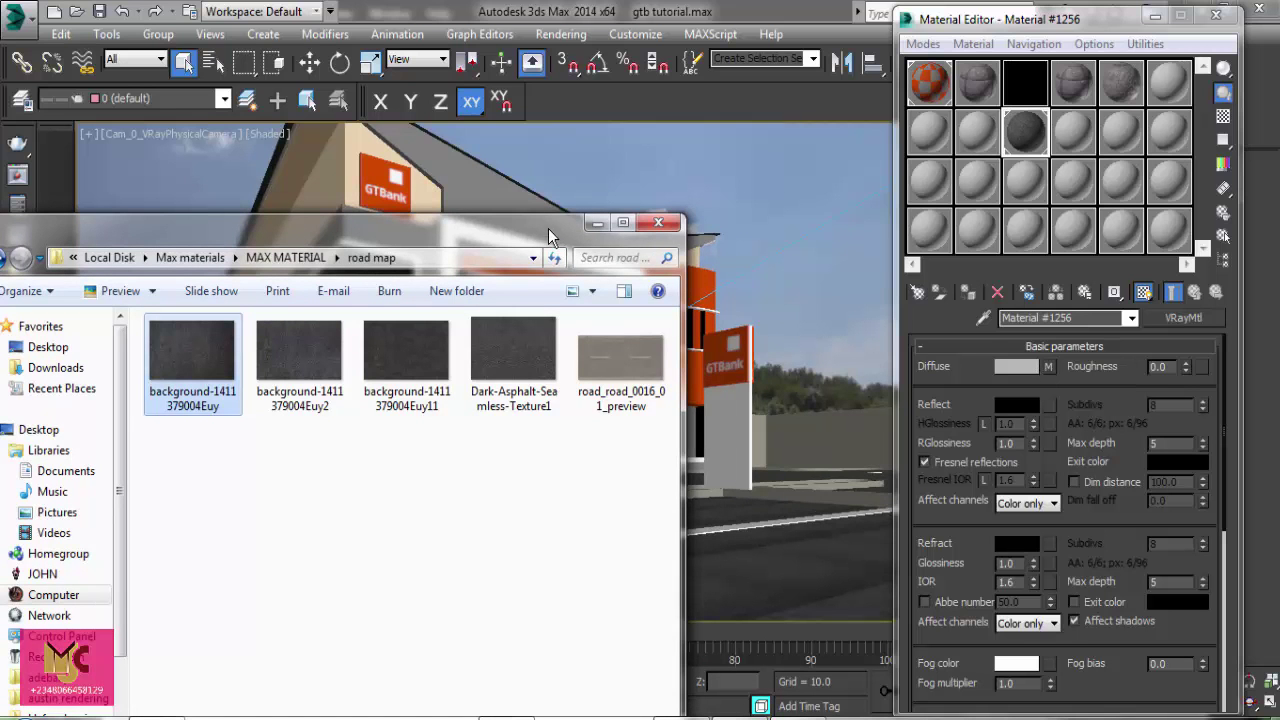
left_click(596, 224)
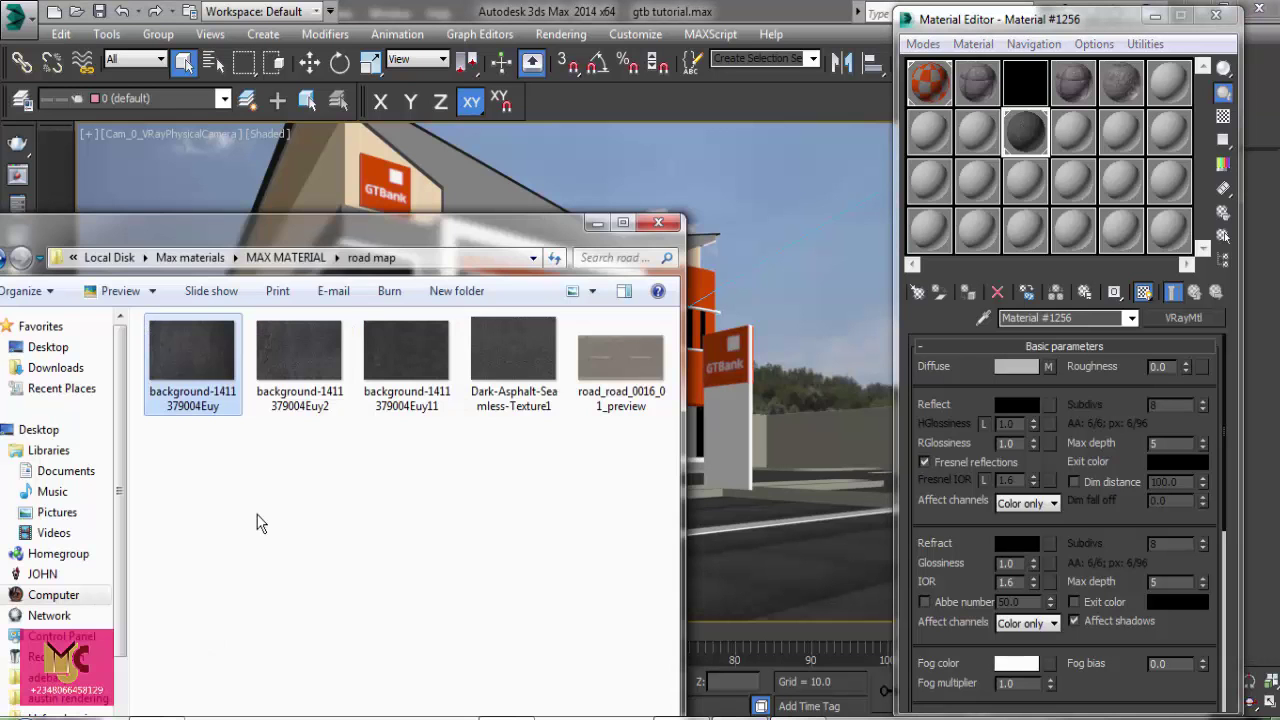
left_click(312, 345)
left_click_drag(839, 491, 1044, 368)
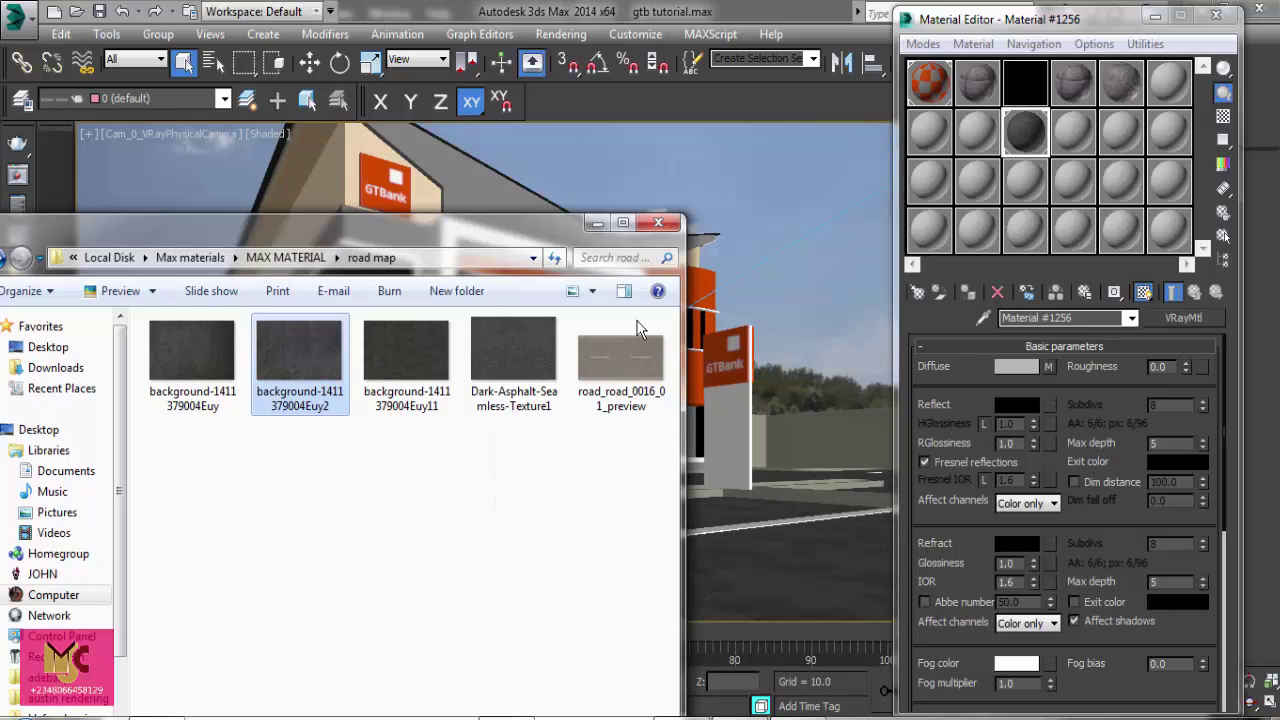
left_click(597, 222)
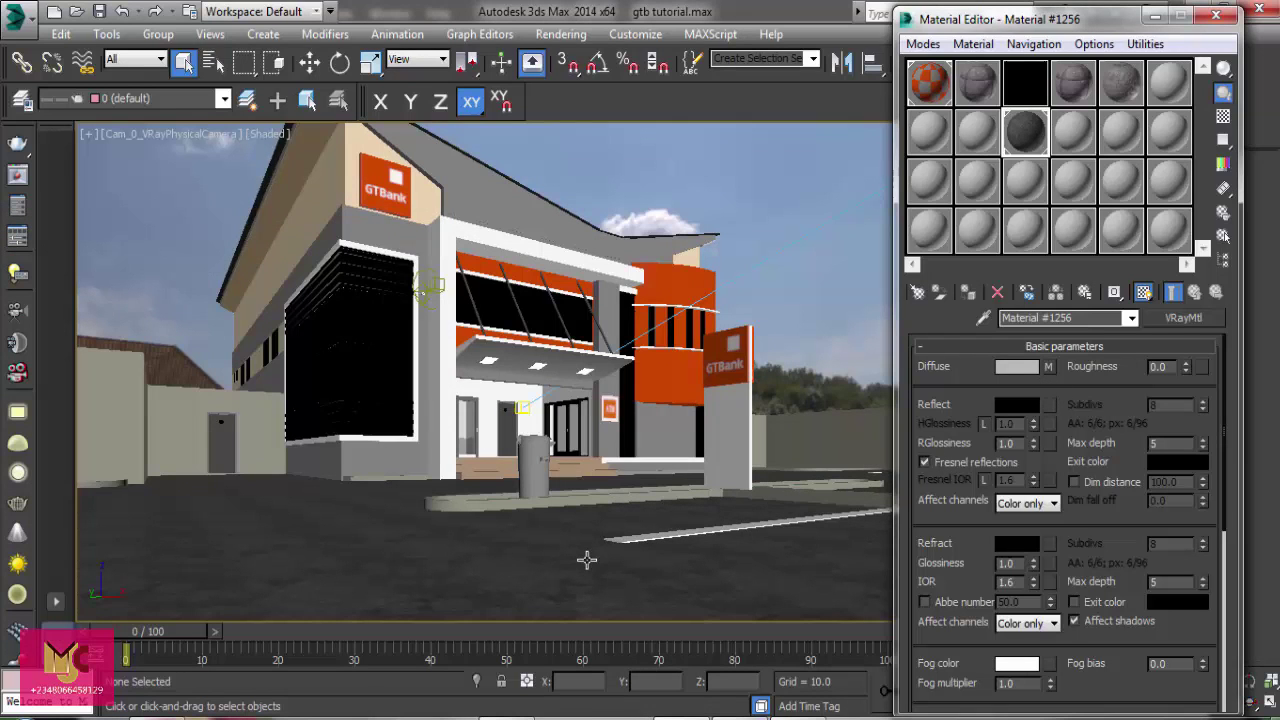